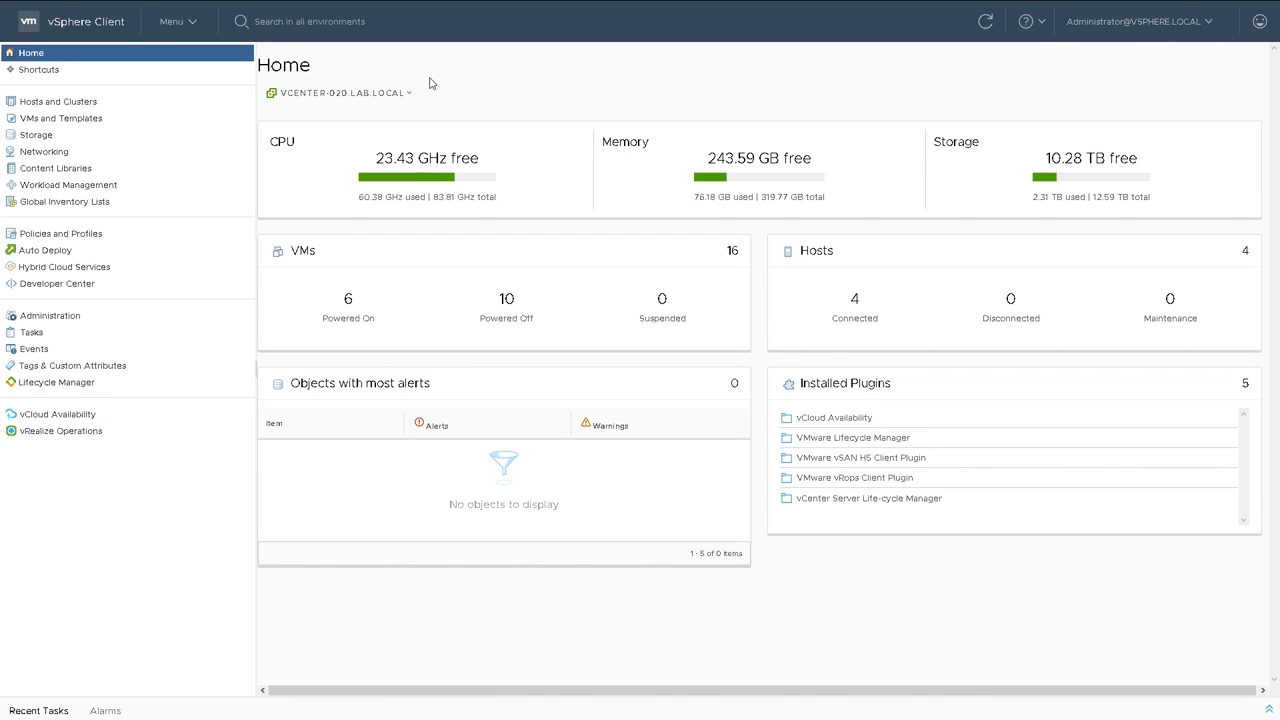
Review the inventory summaries of the datacenter, the cluster and the four ESXi hosts, esxi-011 to esxi-014.
left_click(89, 105)
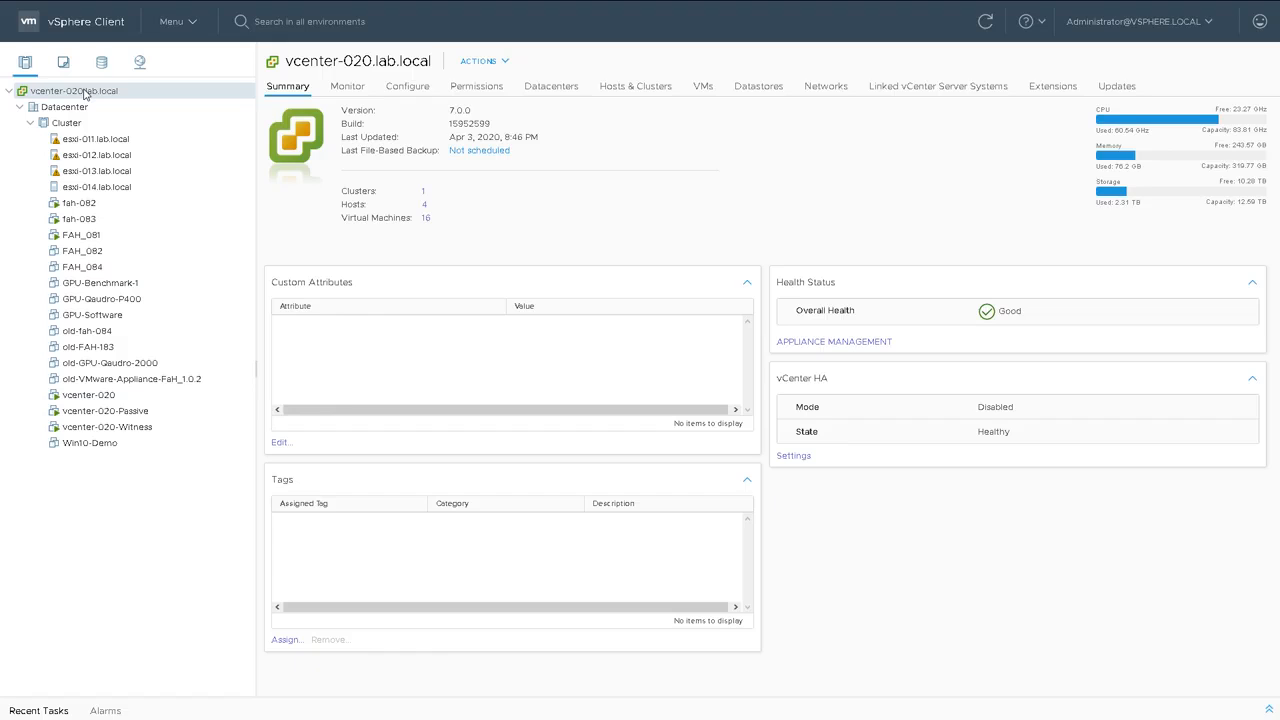
left_click(69, 108)
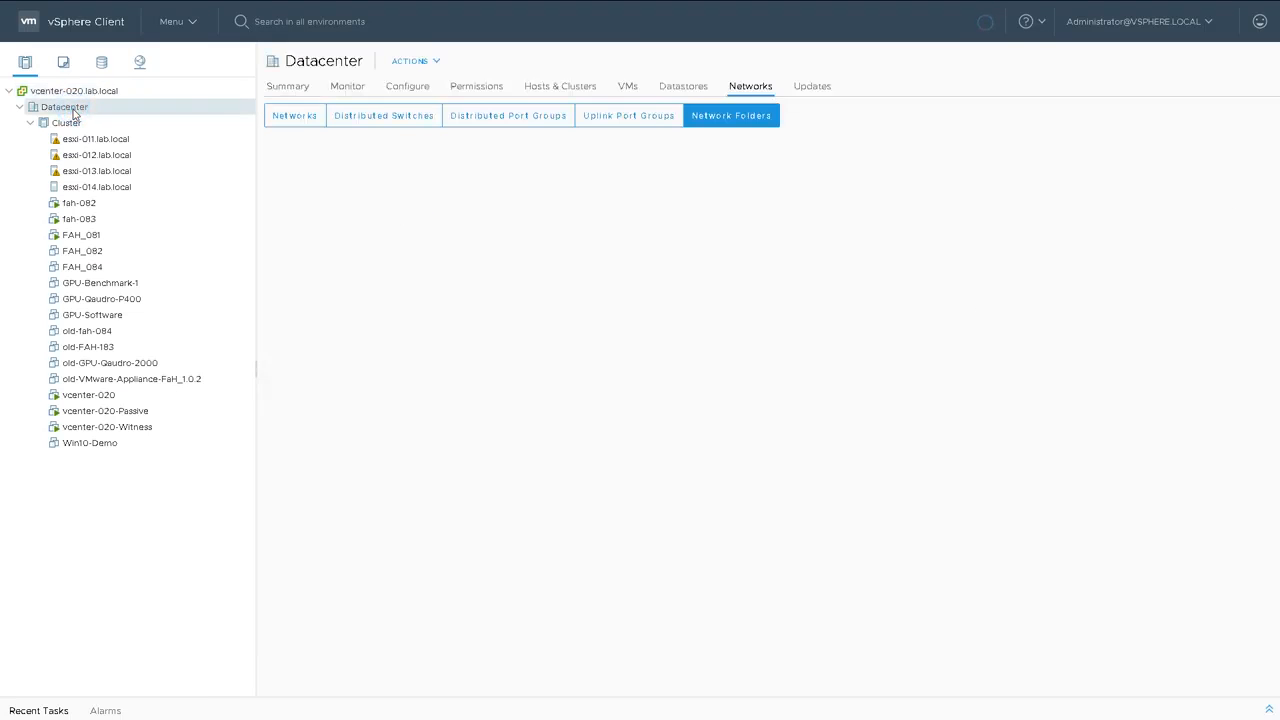
left_click(286, 88)
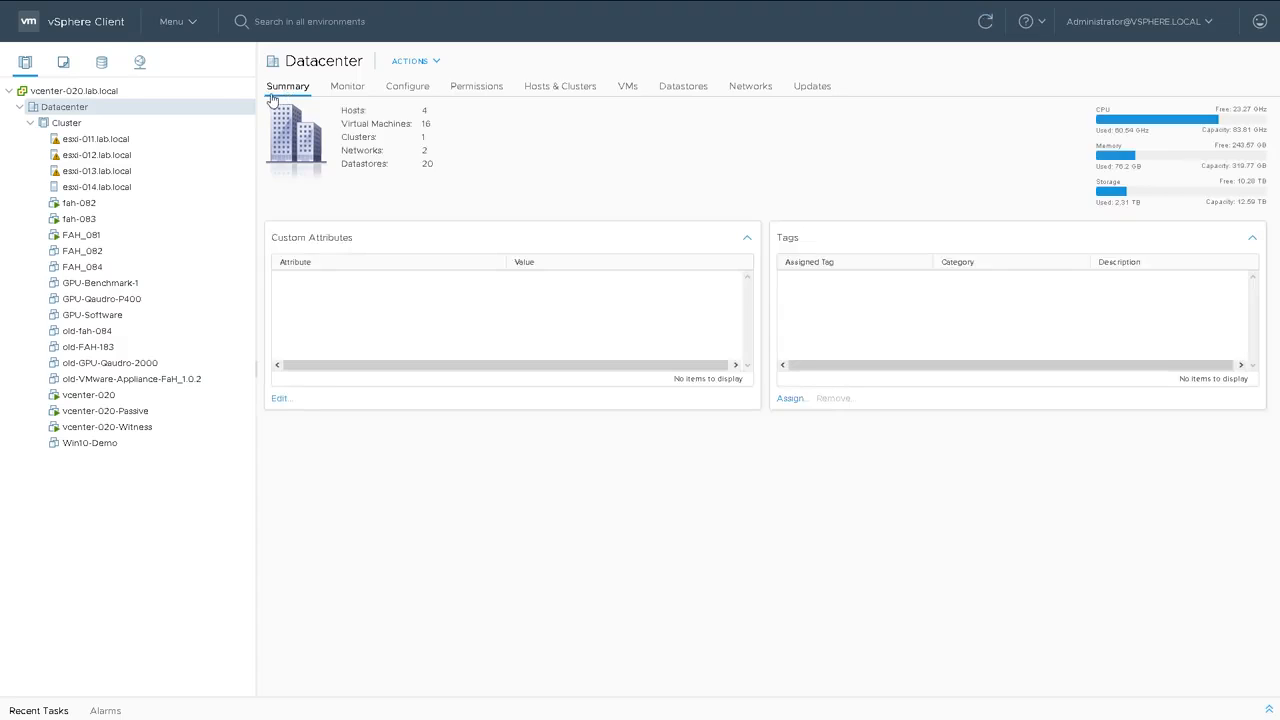
left_click(66, 124)
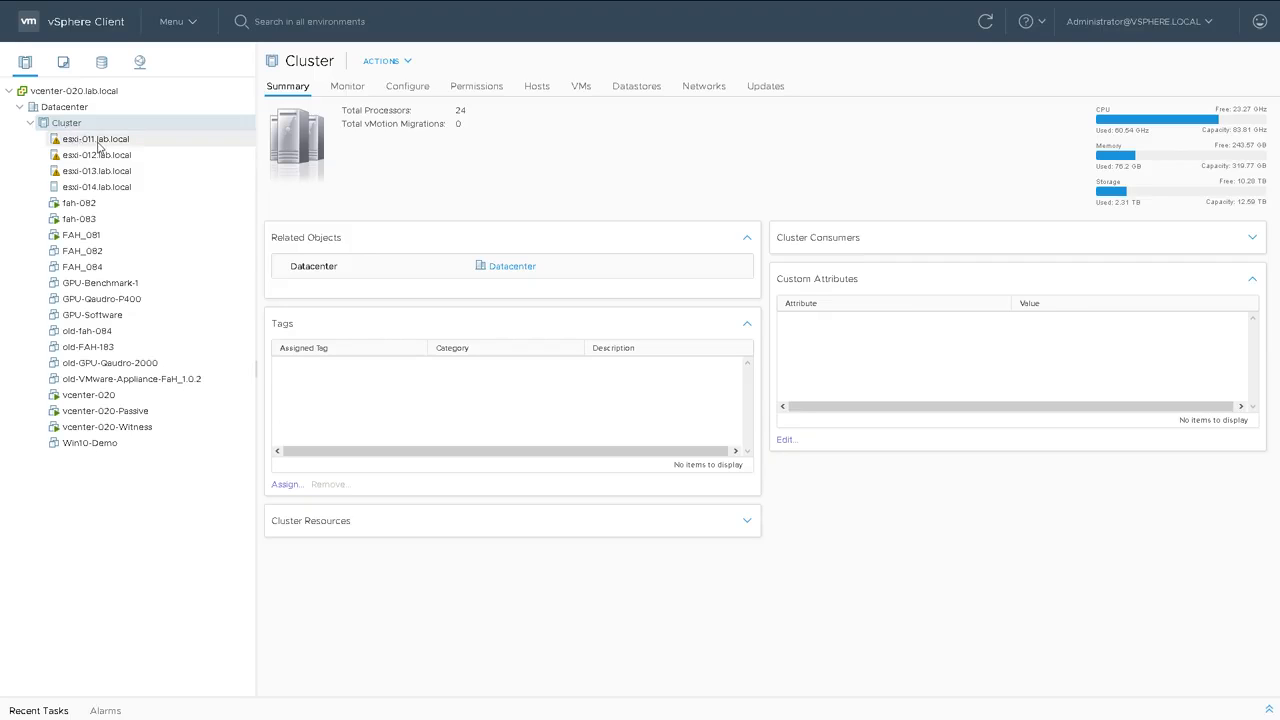
left_click(97, 143)
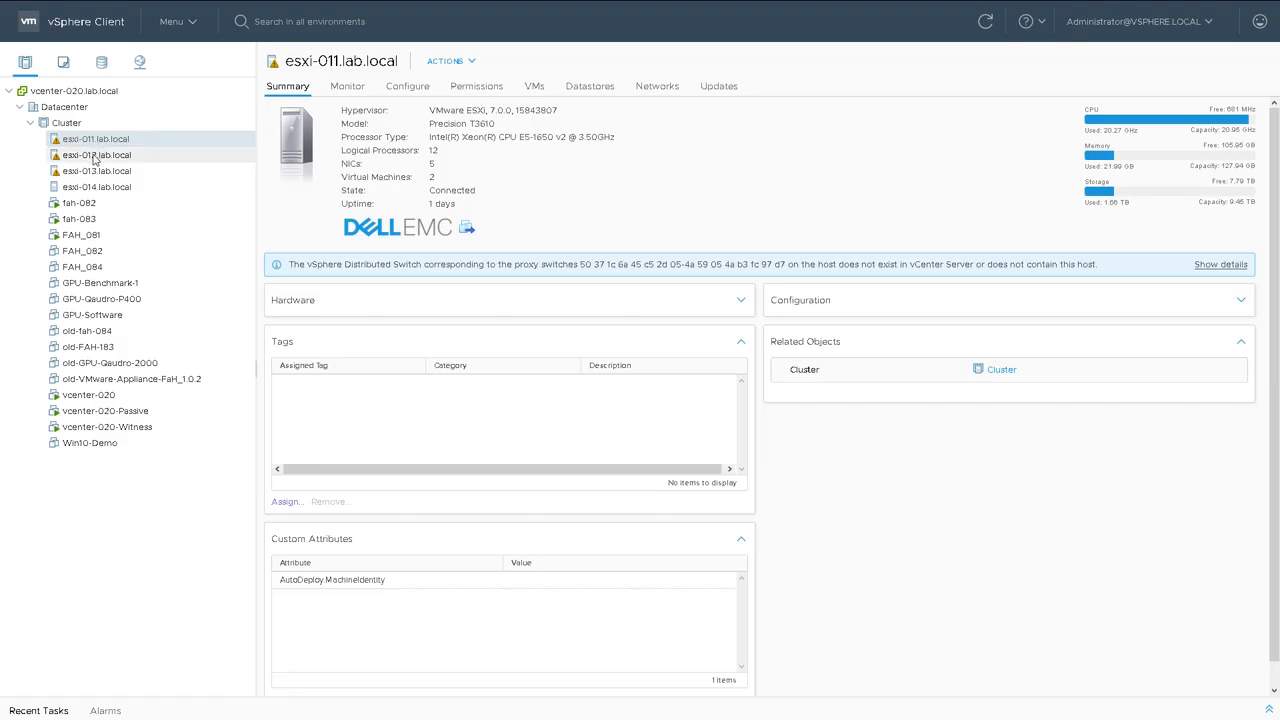
left_click(97, 155)
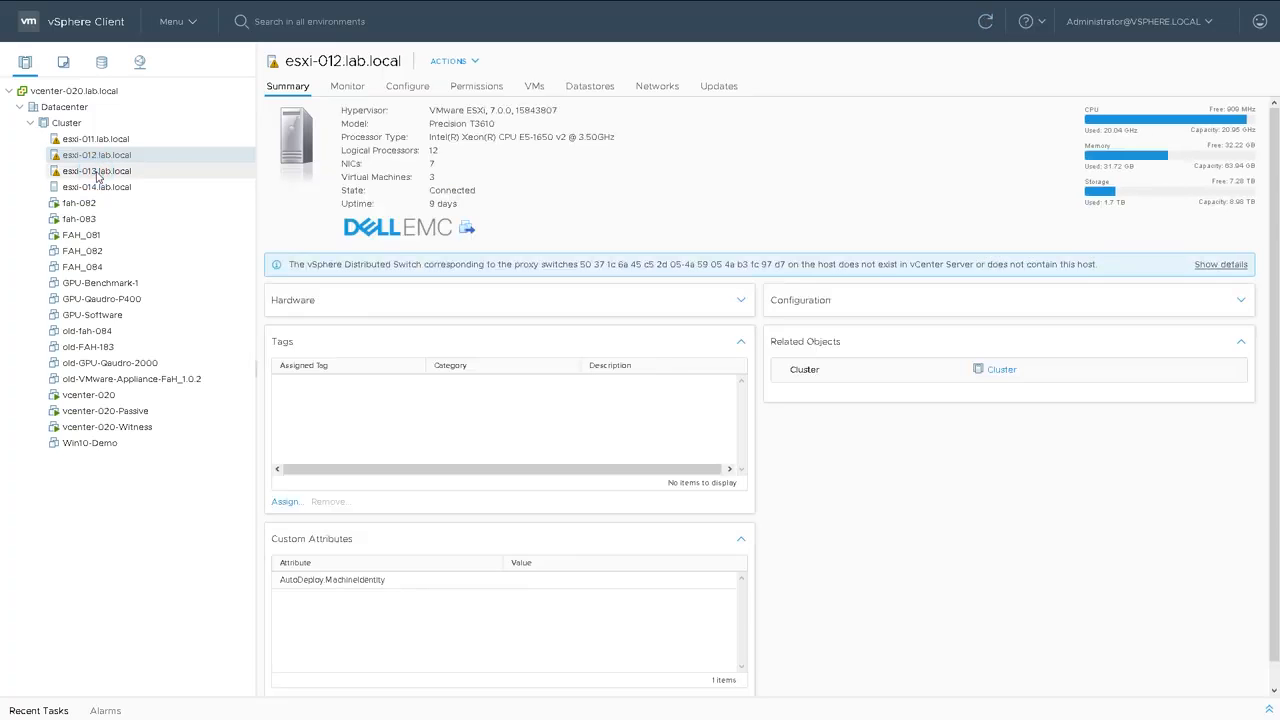
left_click(97, 171)
left_click(97, 189)
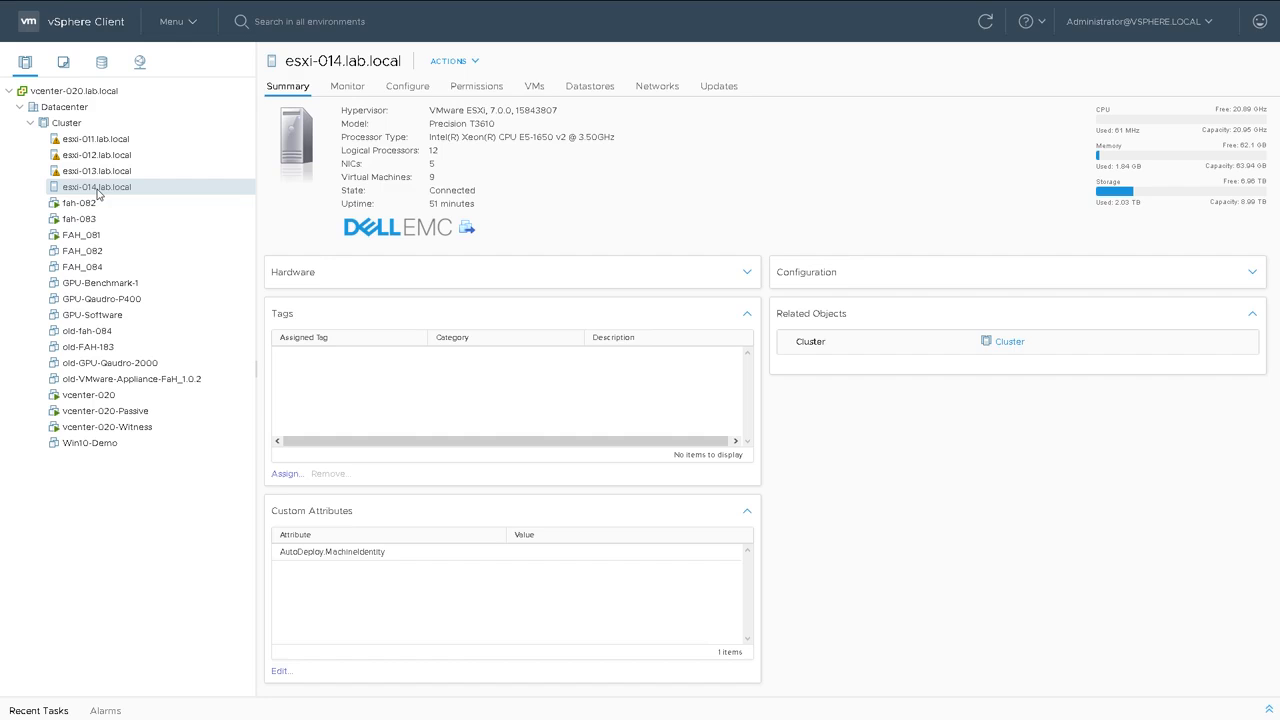
Start installing vRealize Operations for this vCenter, using the Online Install mode.
left_click(173, 26)
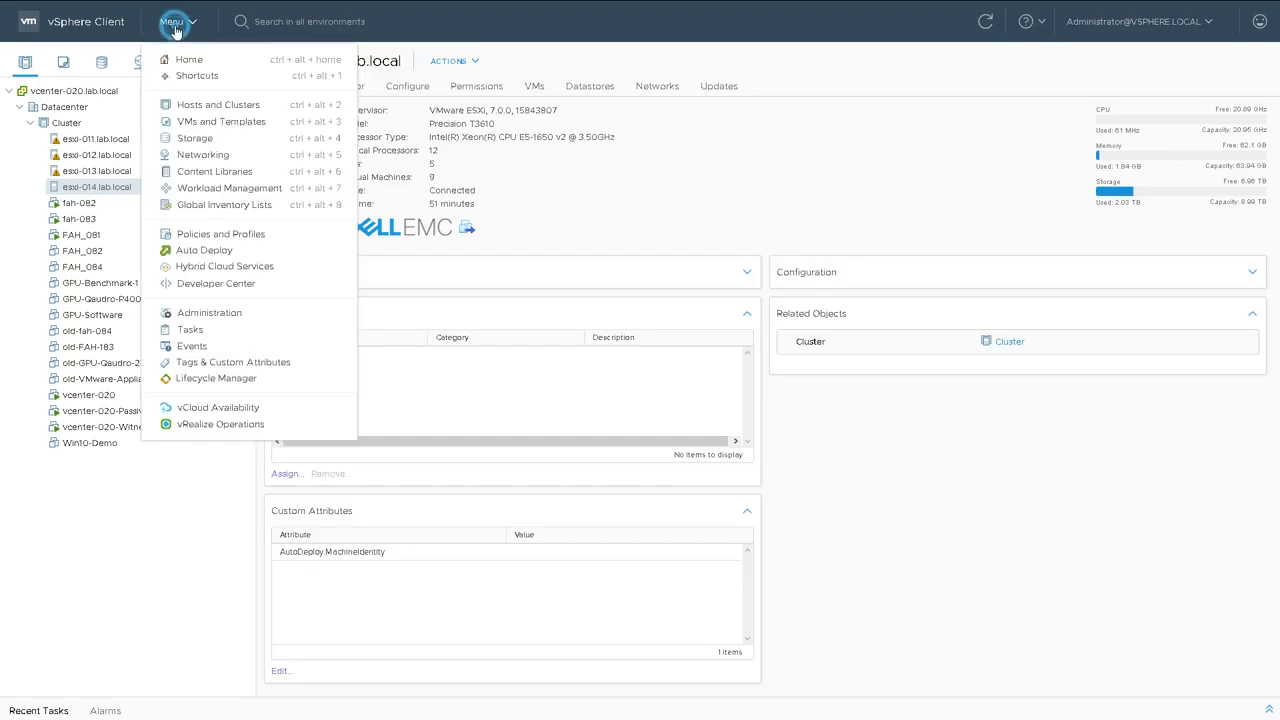
left_click(212, 426)
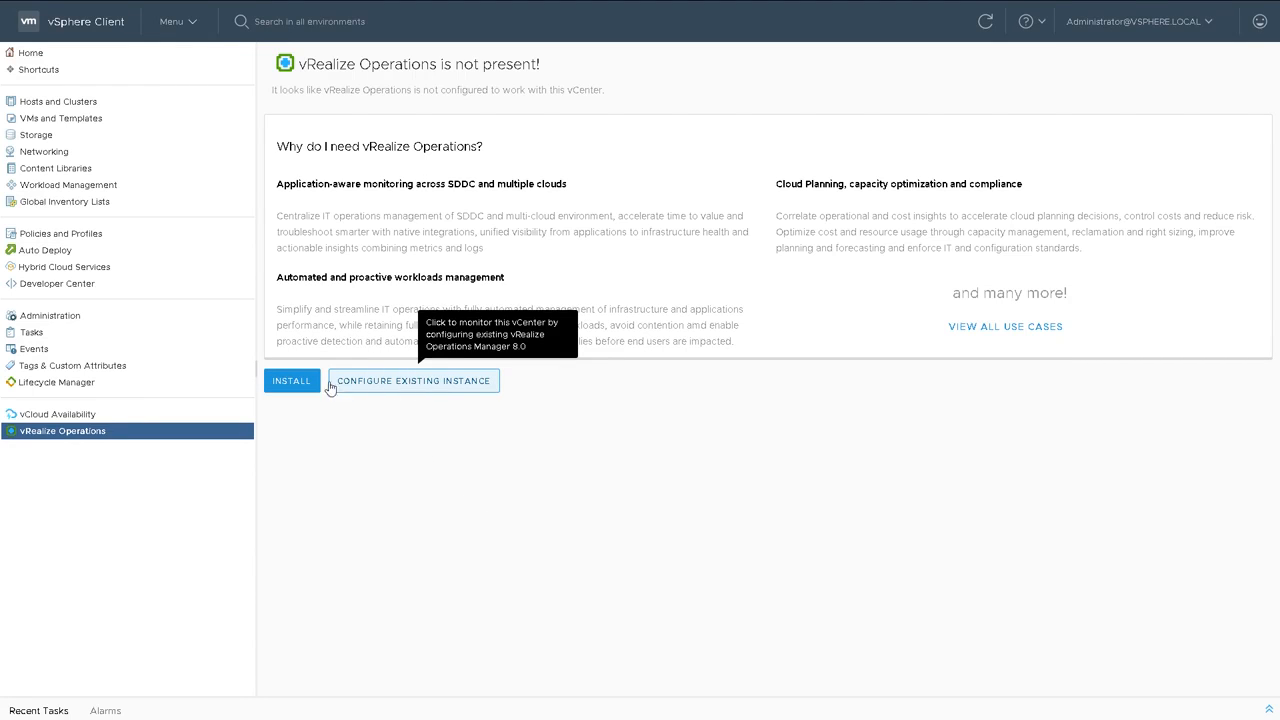
left_click(290, 385)
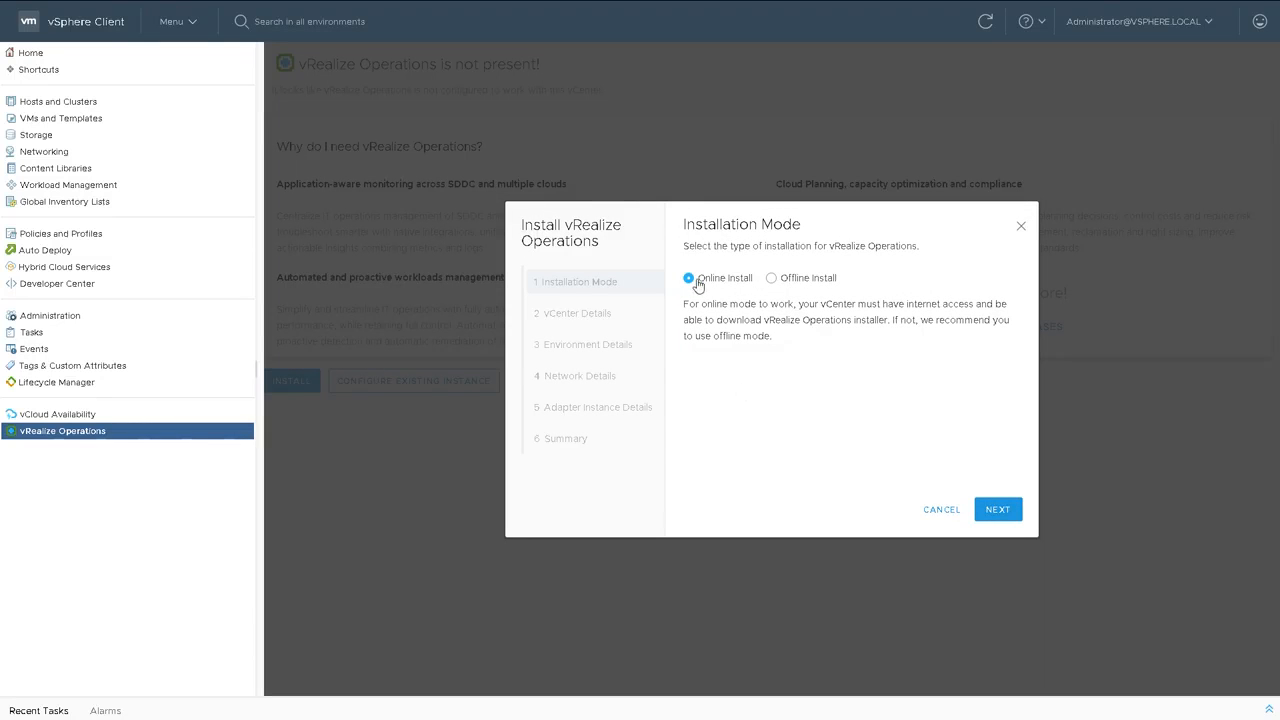
left_click(998, 510)
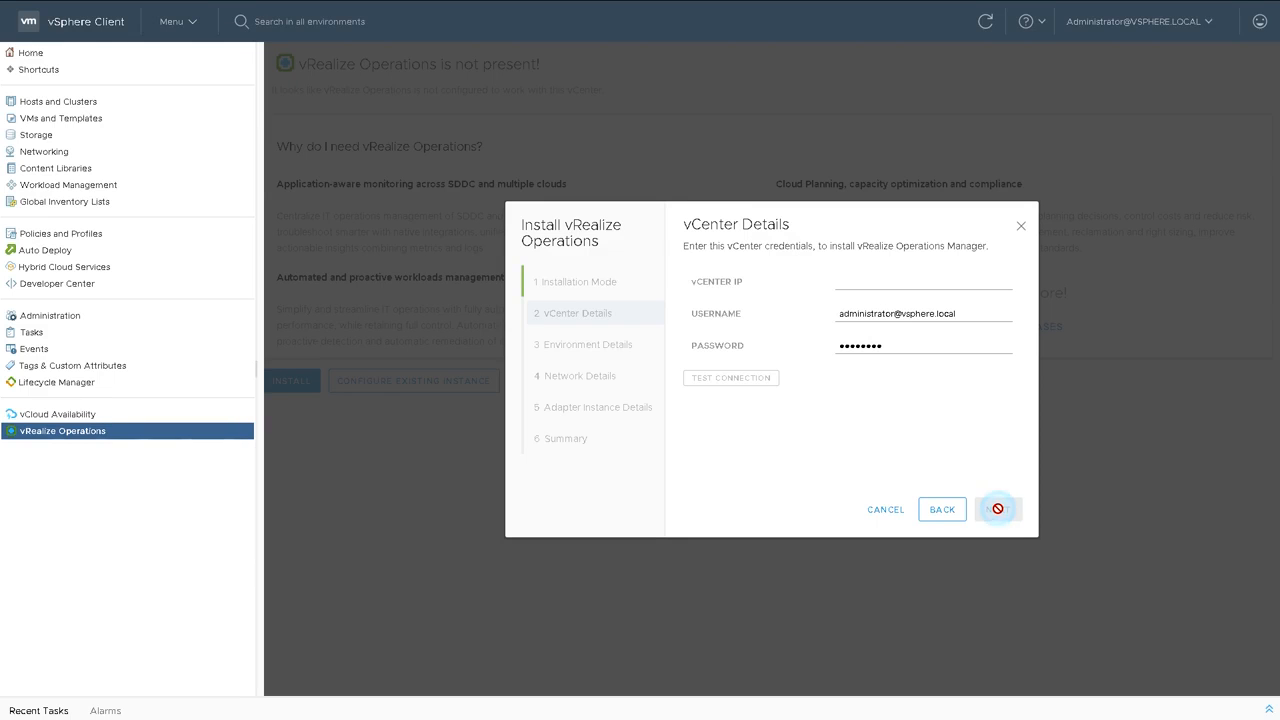
Enter vCenter IP 192.168.0.20 and the administrator account's password, test the connection and accept the vCenter details.
left_click(873, 283)
type("192.168.0.20")
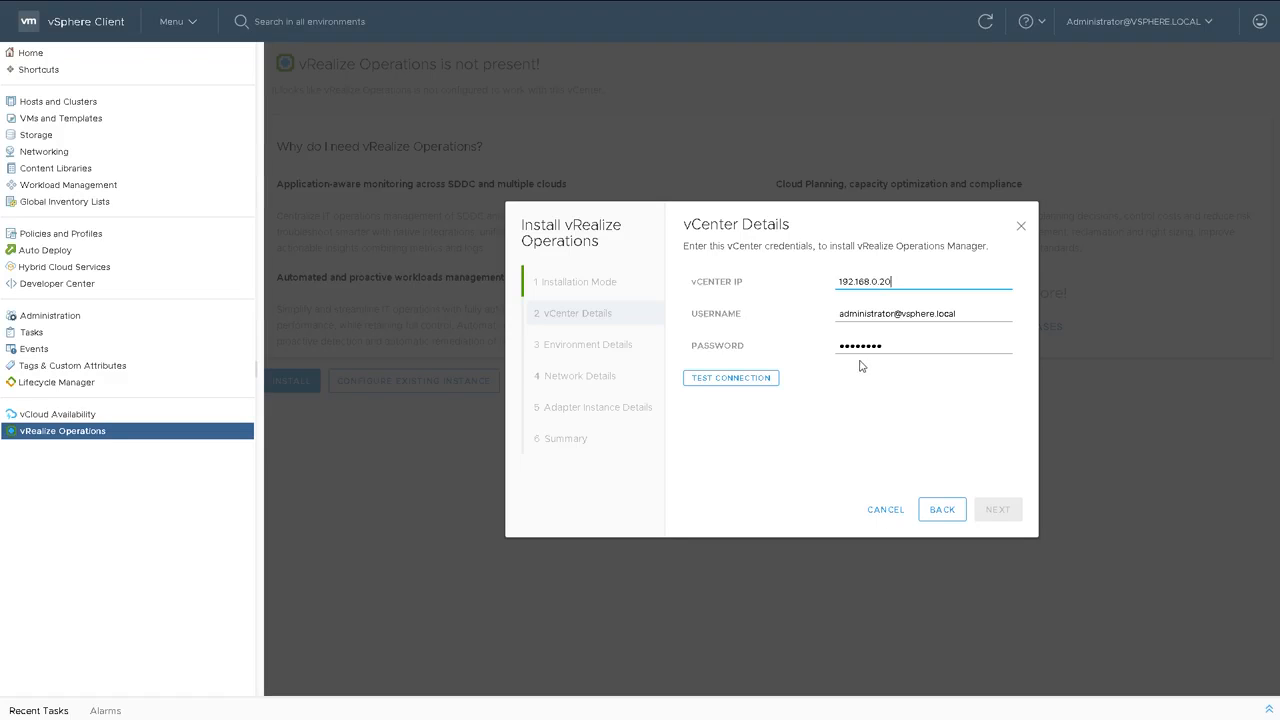
left_click_drag(891, 345, 836, 340)
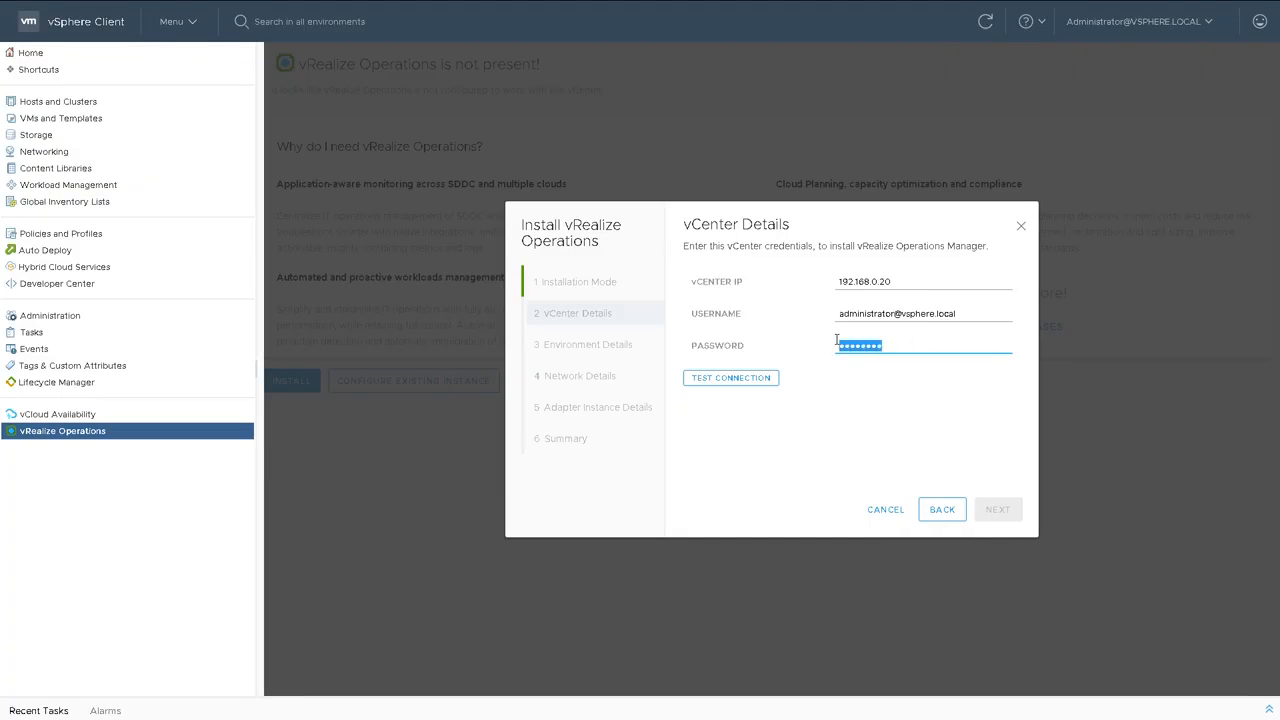
type("••••••")
left_click(767, 380)
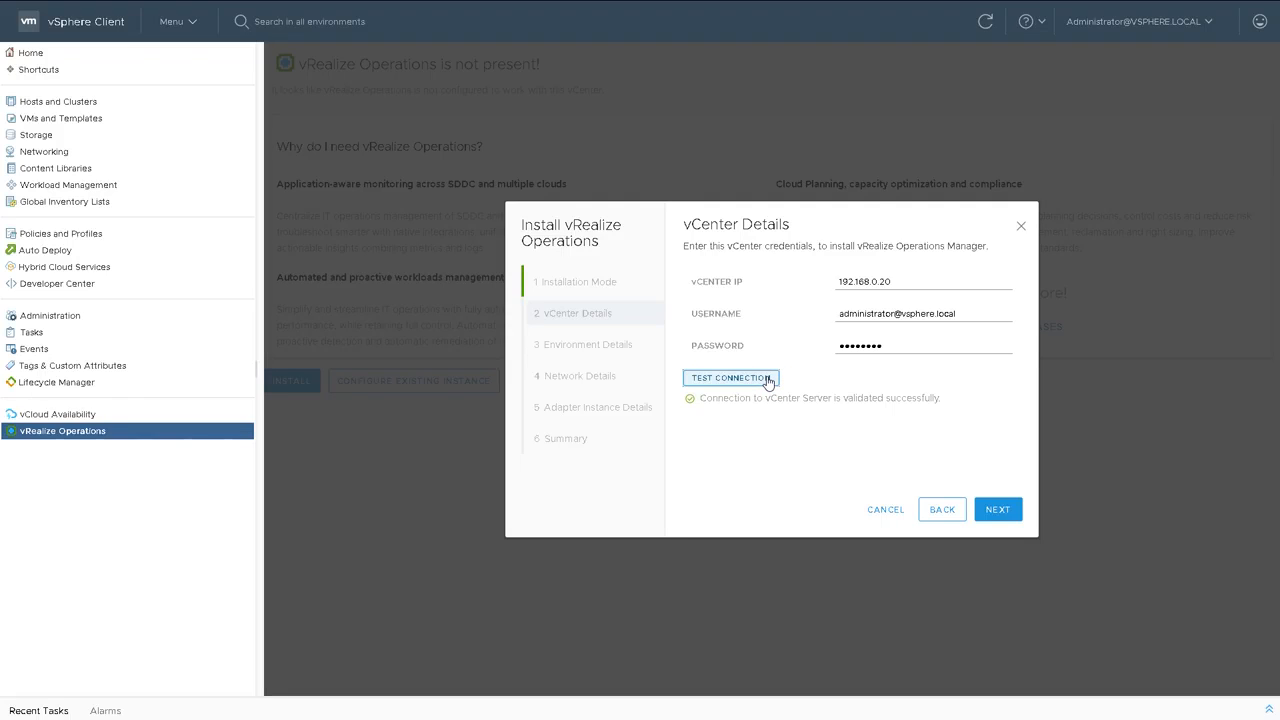
left_click(998, 510)
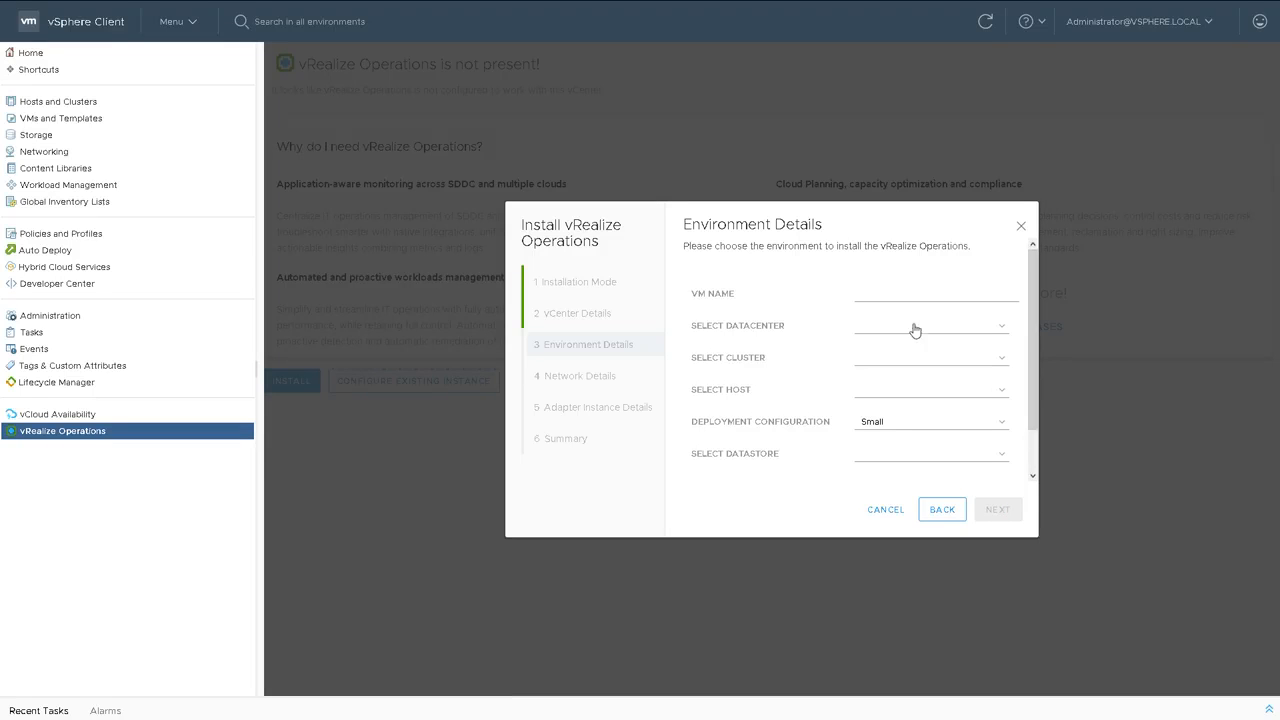
Name the new VM vROps-031 and place it in Datacenter, on the cluster named Cluster.
left_click(873, 294)
type("vR")
type("Ops-031")
left_click(886, 330)
left_click(884, 341)
left_click(886, 362)
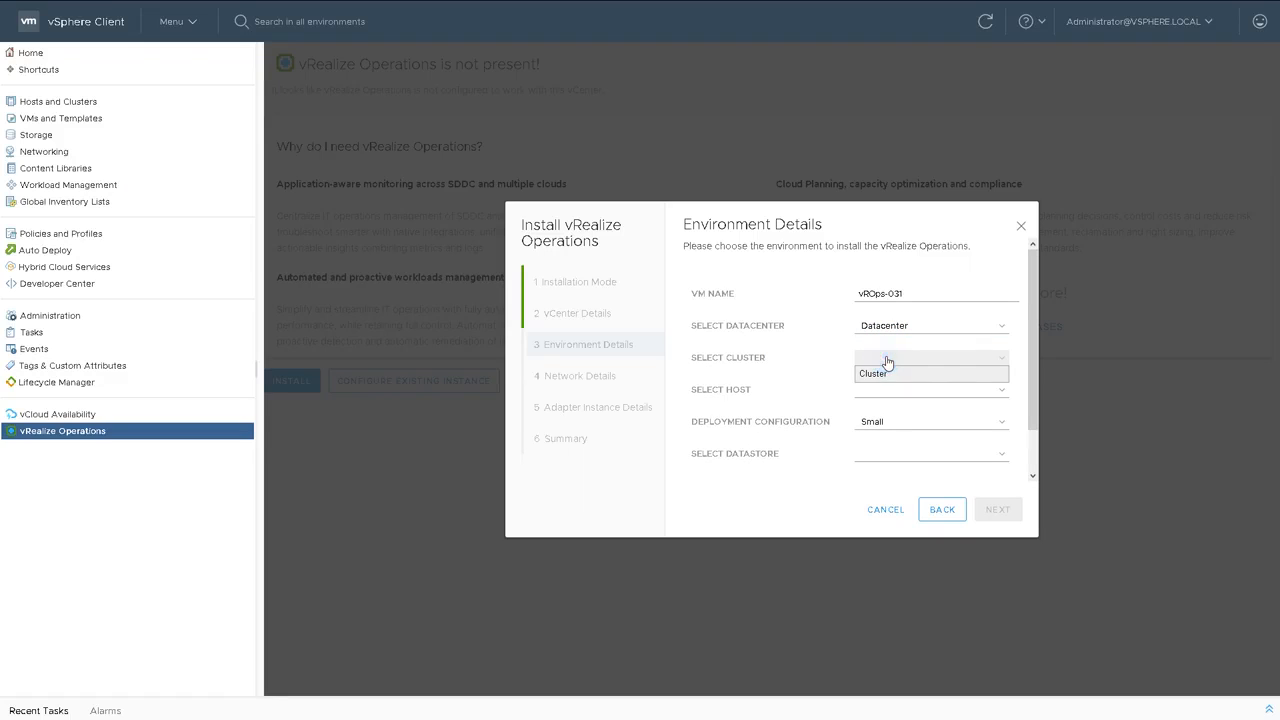
left_click(887, 374)
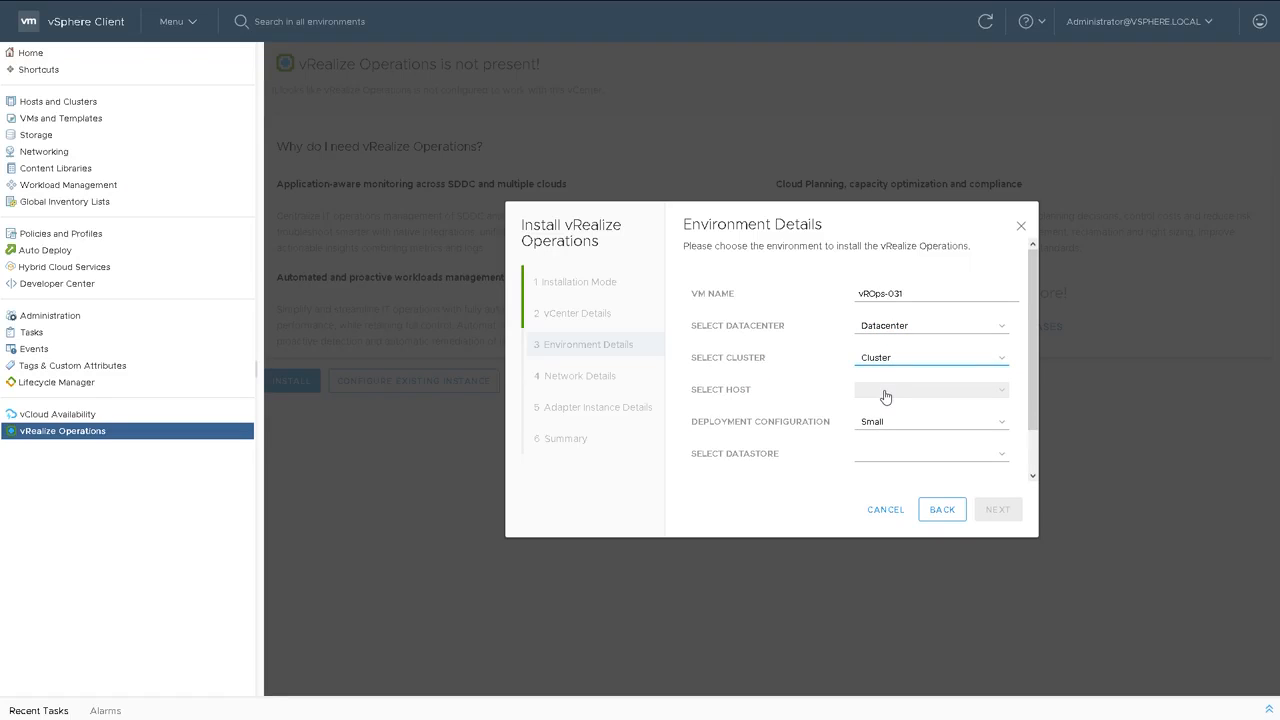
Choose esxi-014.lab.local as the deployment host and esxi-014-240-general-2 as its datastore.
left_click(885, 394)
left_click(891, 452)
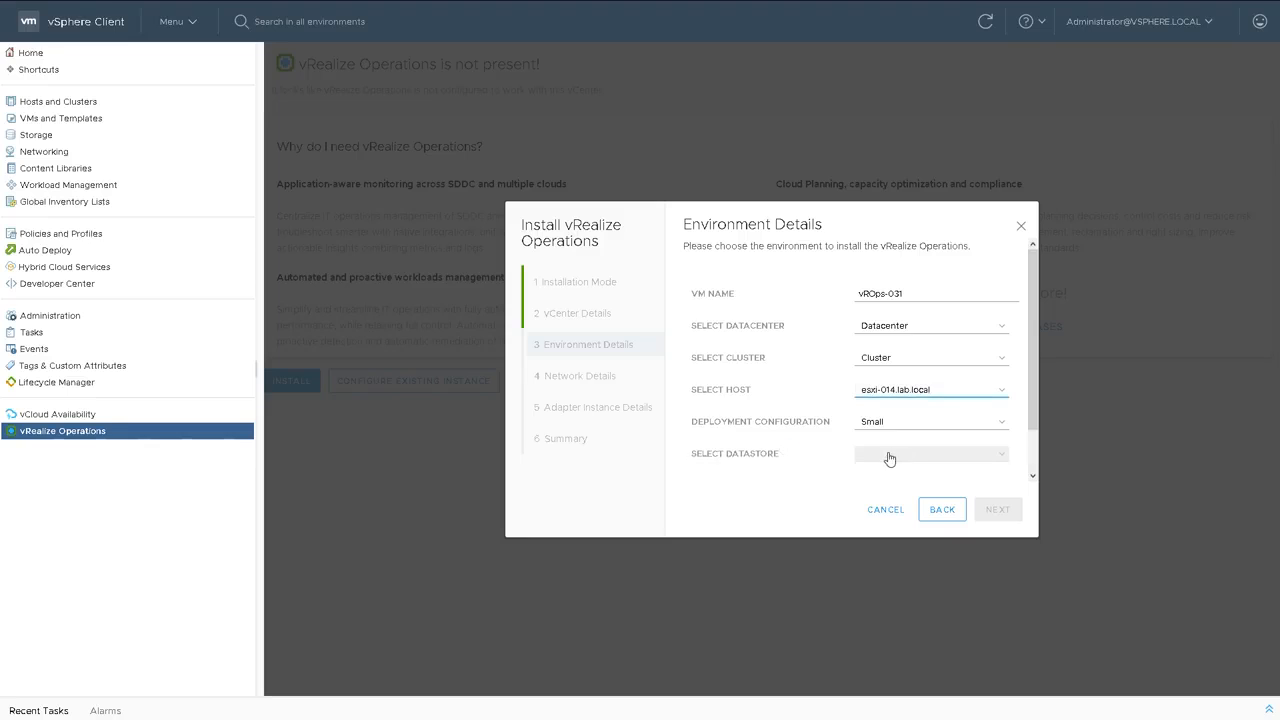
left_click(887, 456)
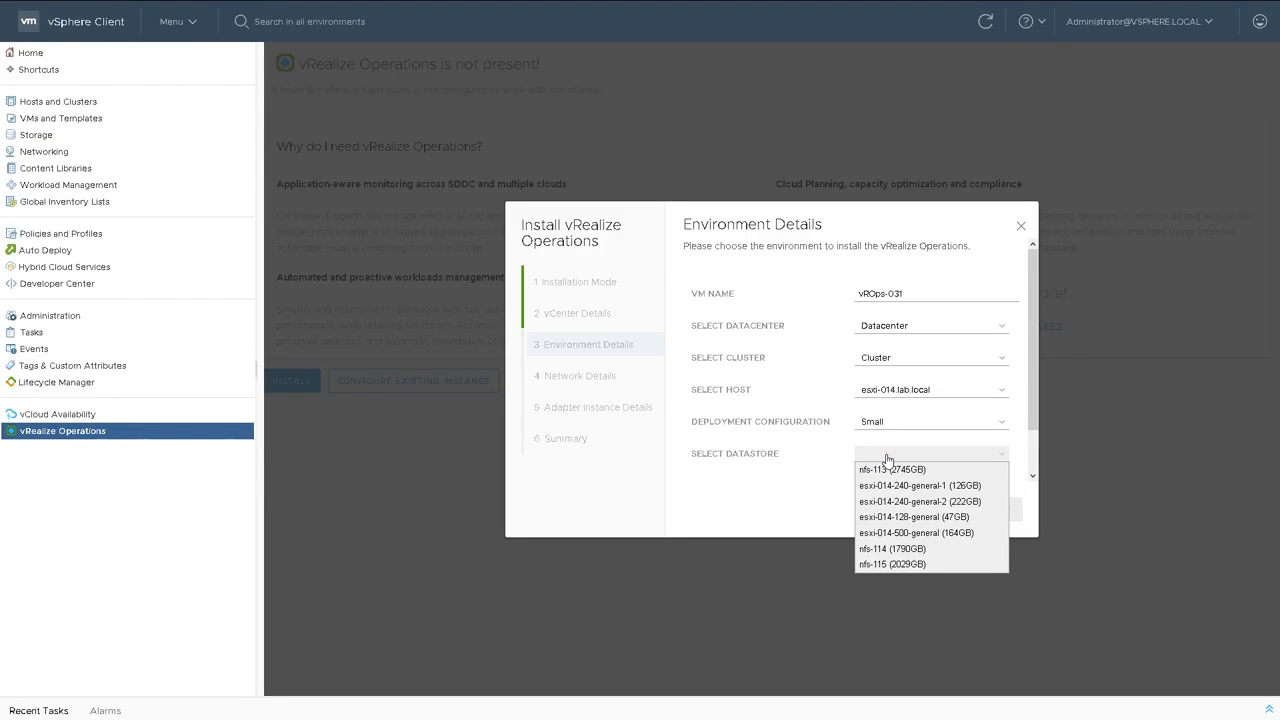
left_click(907, 502)
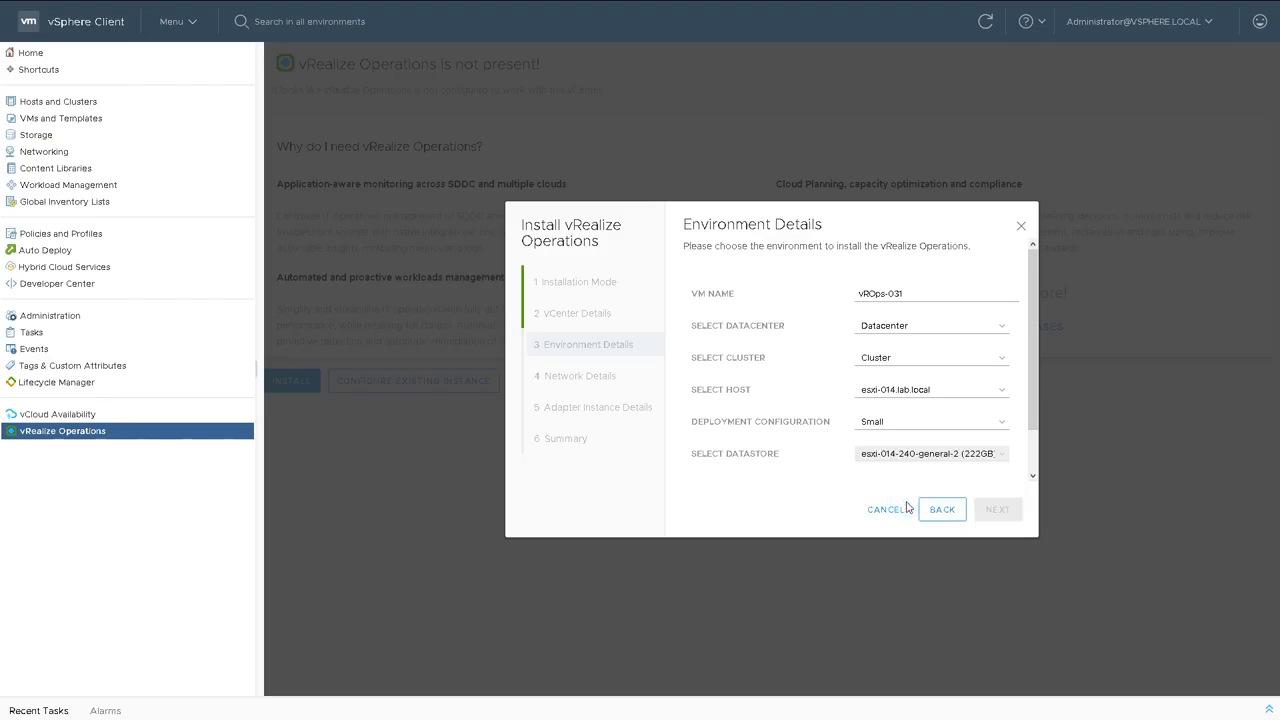
Assign the std-0-vlan-0000 network to the VM, check the environment details and accept them.
left_click_drag(1034, 405, 1033, 450)
left_click(968, 445)
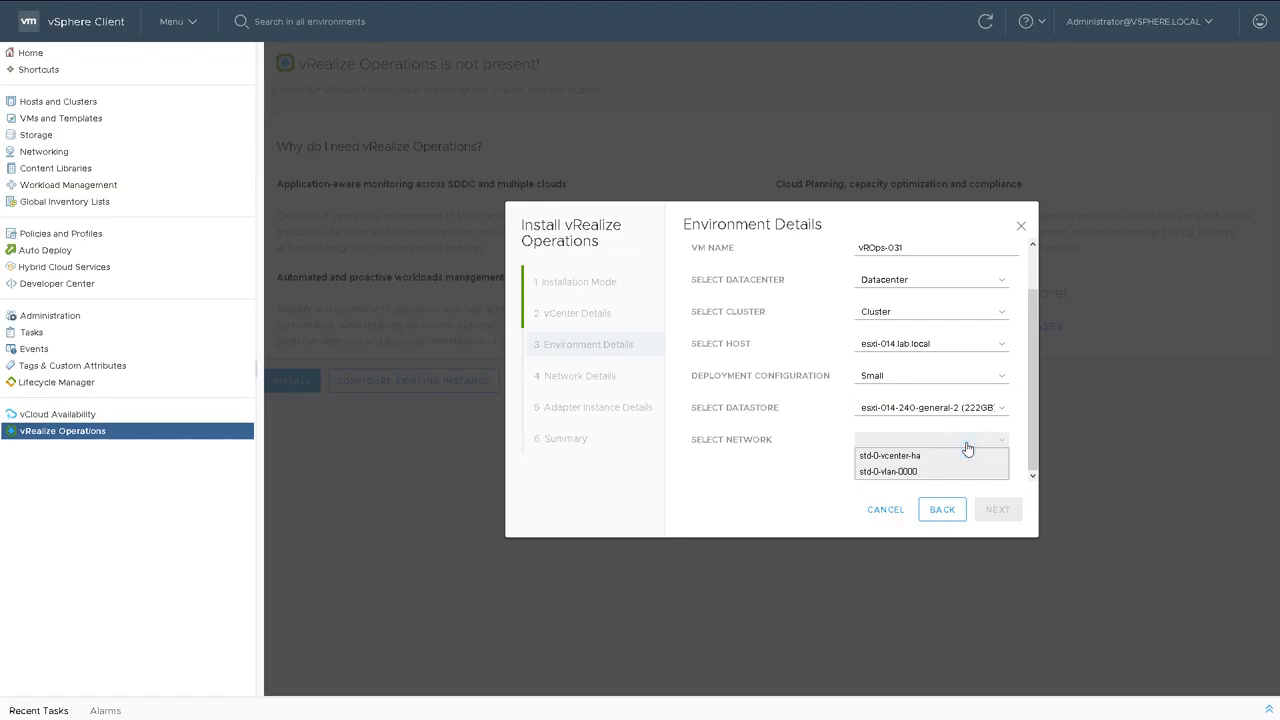
left_click(922, 472)
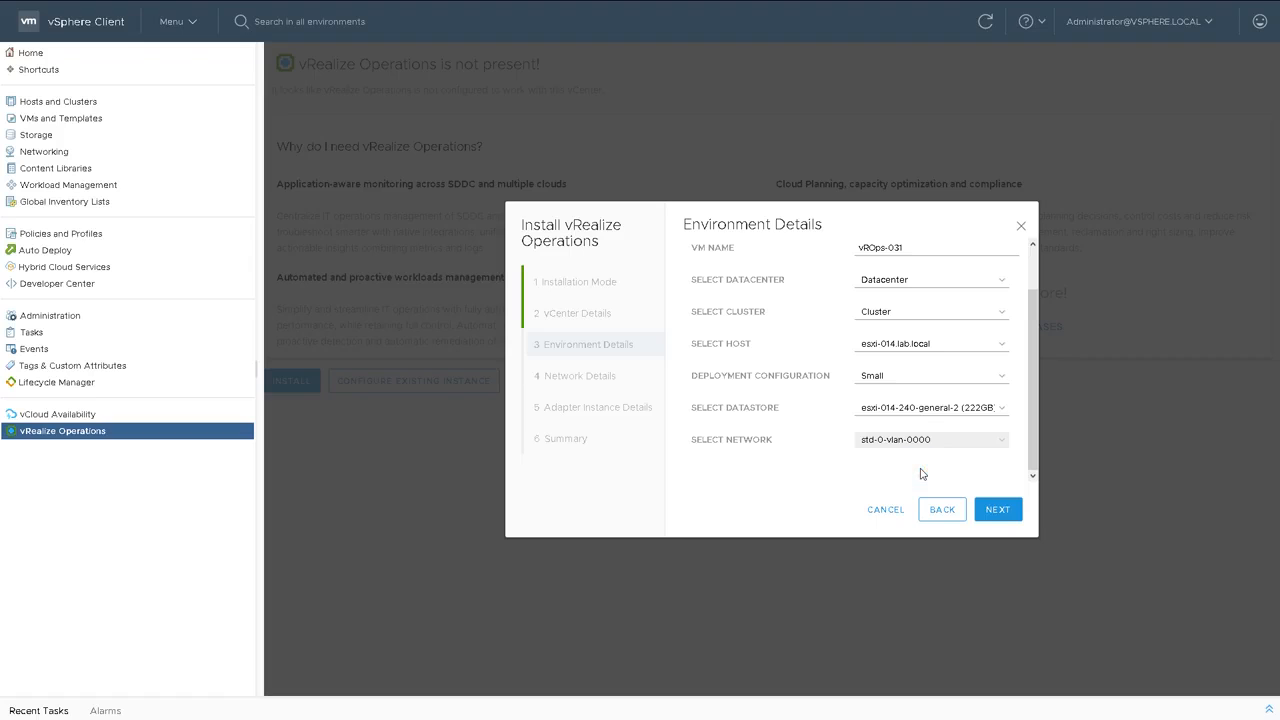
left_click_drag(1038, 462, 1035, 383)
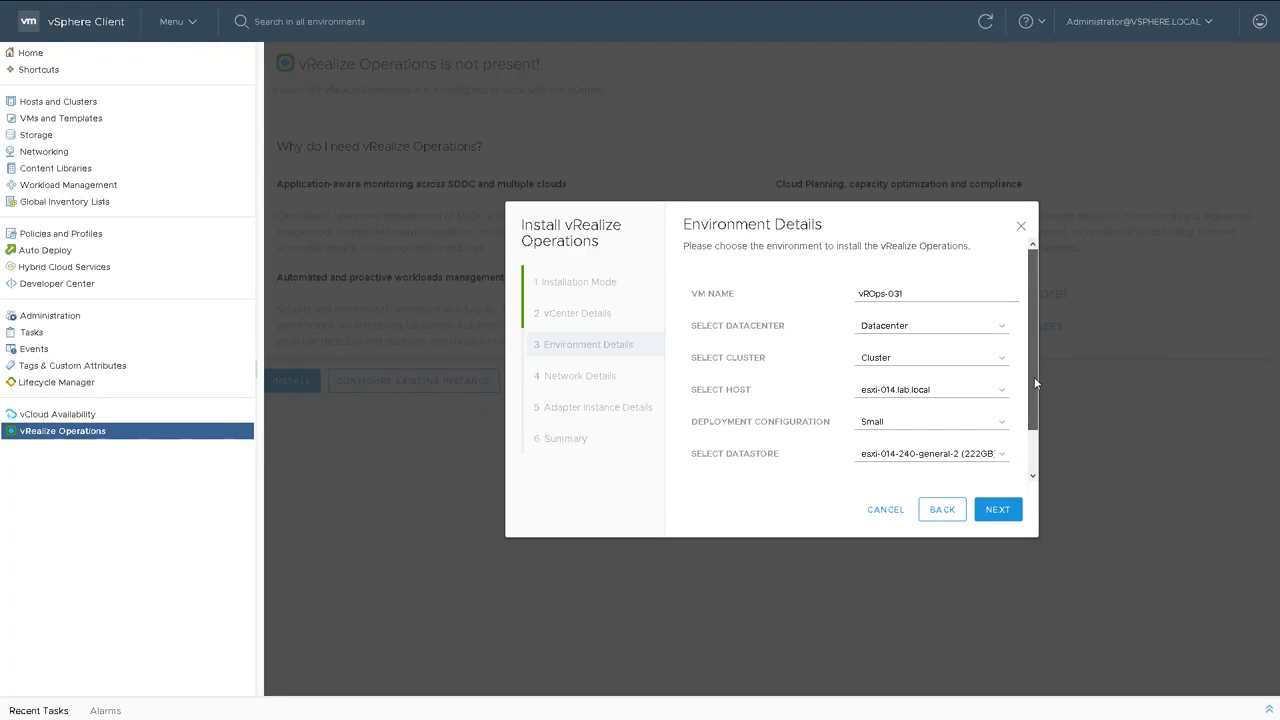
left_click_drag(1034, 377, 1040, 454)
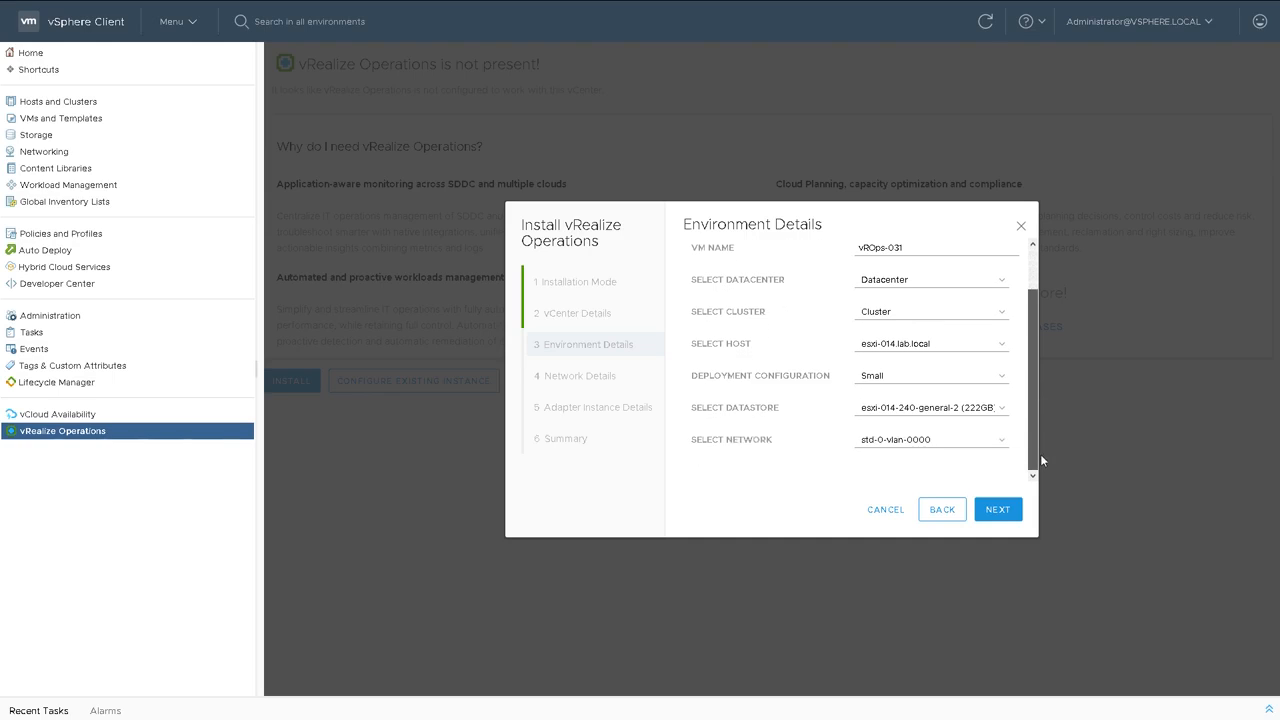
left_click(996, 511)
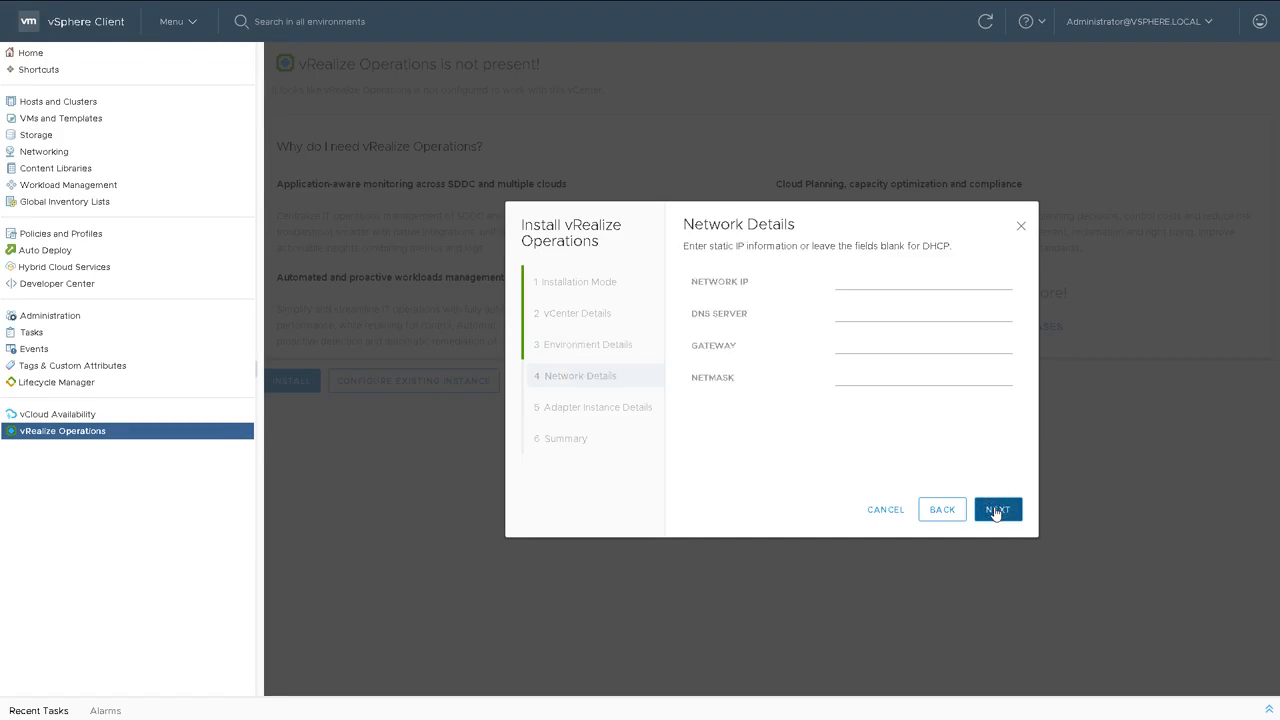
Configure static networking with IP 192.168.0.31, DNS server 192.168.0.115, gateway 192.168.0.1 and netmask 255.255.255.0, and accept the network details.
left_click(857, 287)
type("192.168.0.31")
key("Tab")
type("192.168.0.115")
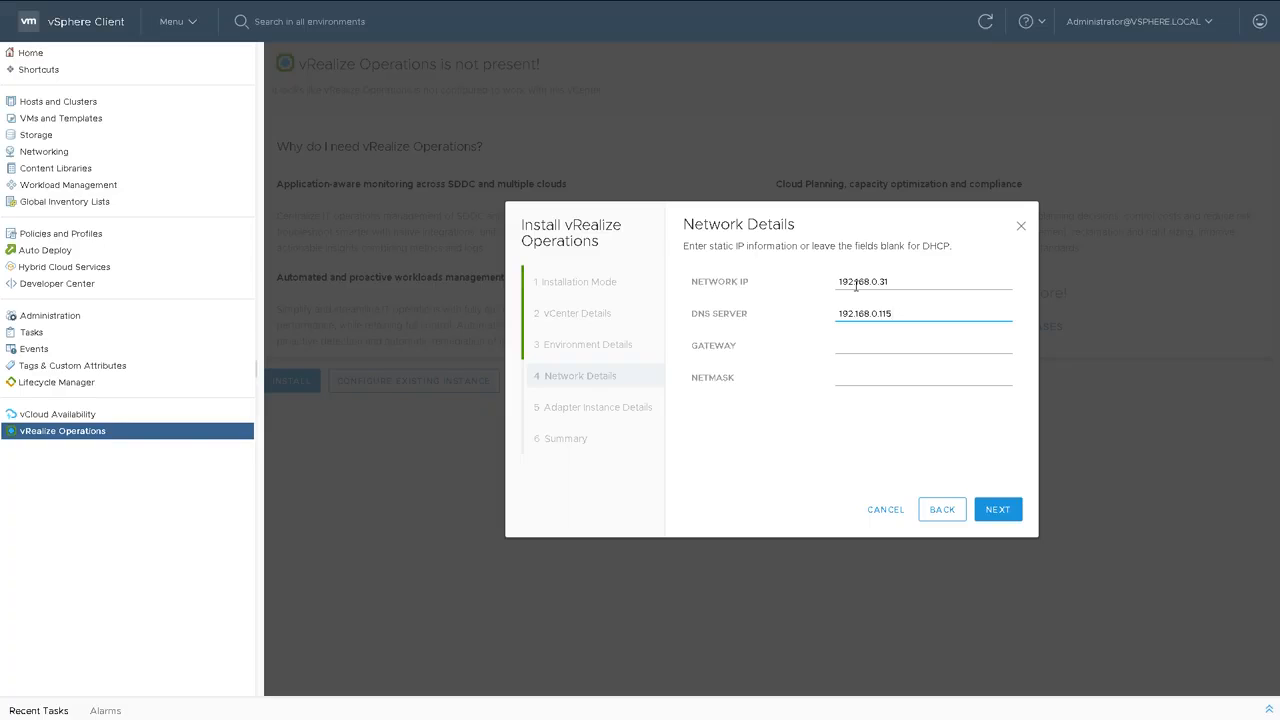
key("Tab")
type("192.168.0.1")
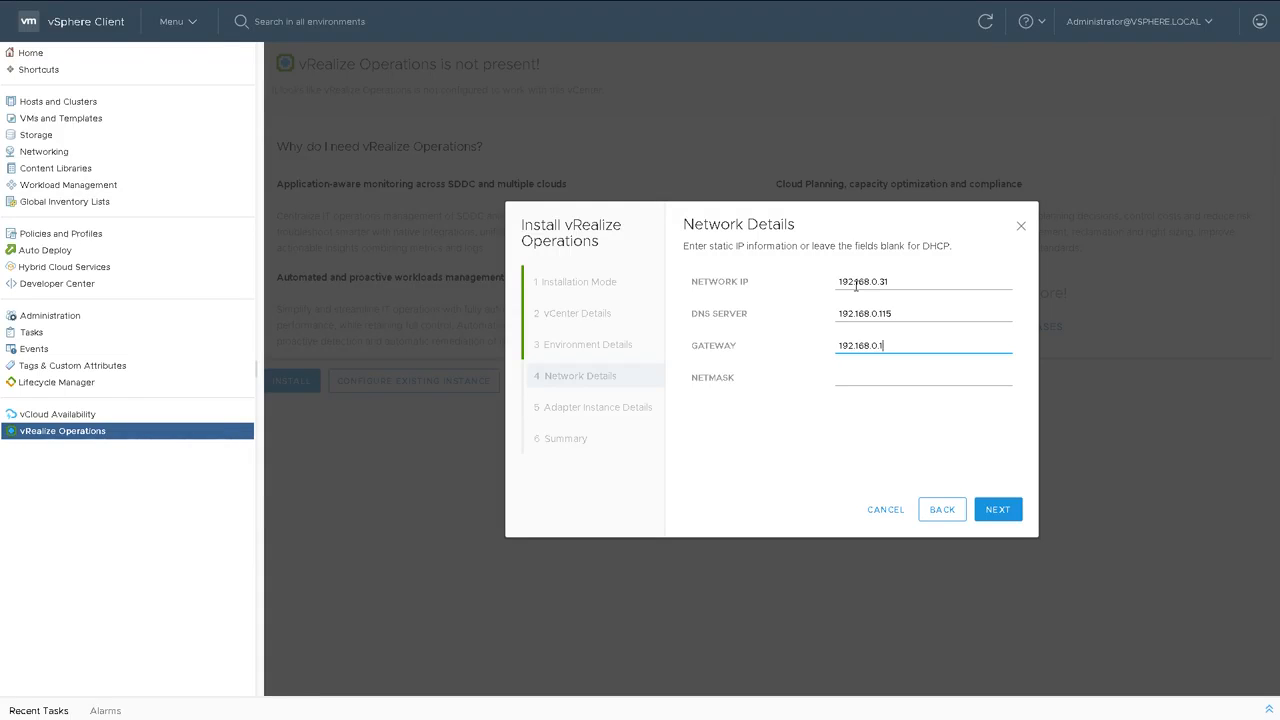
type("255.255.255.0")
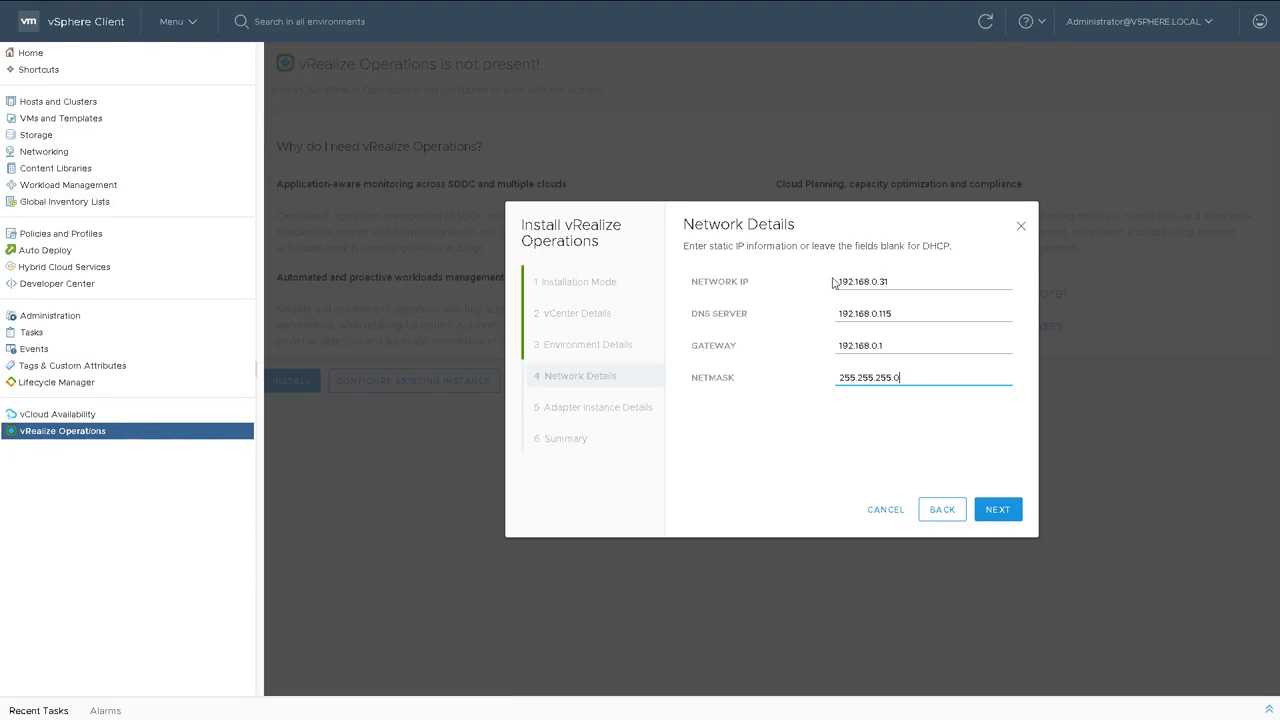
left_click_drag(894, 313, 831, 318)
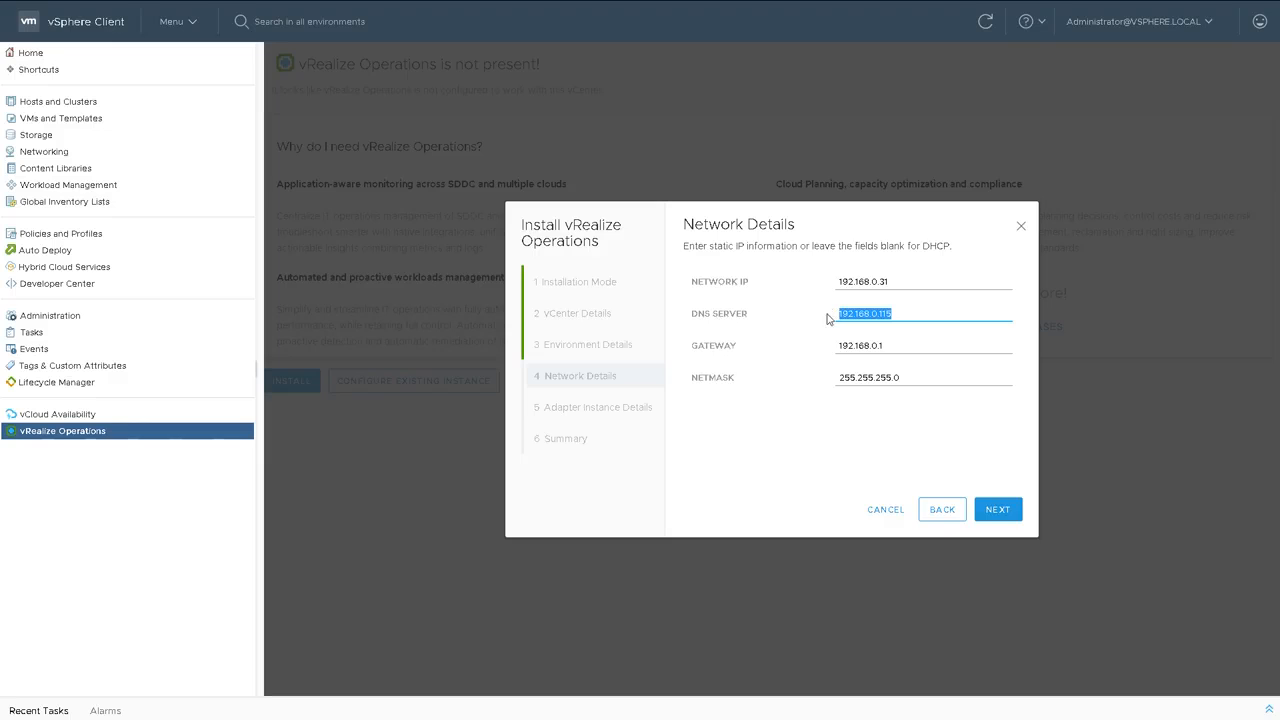
left_click_drag(893, 346, 829, 360)
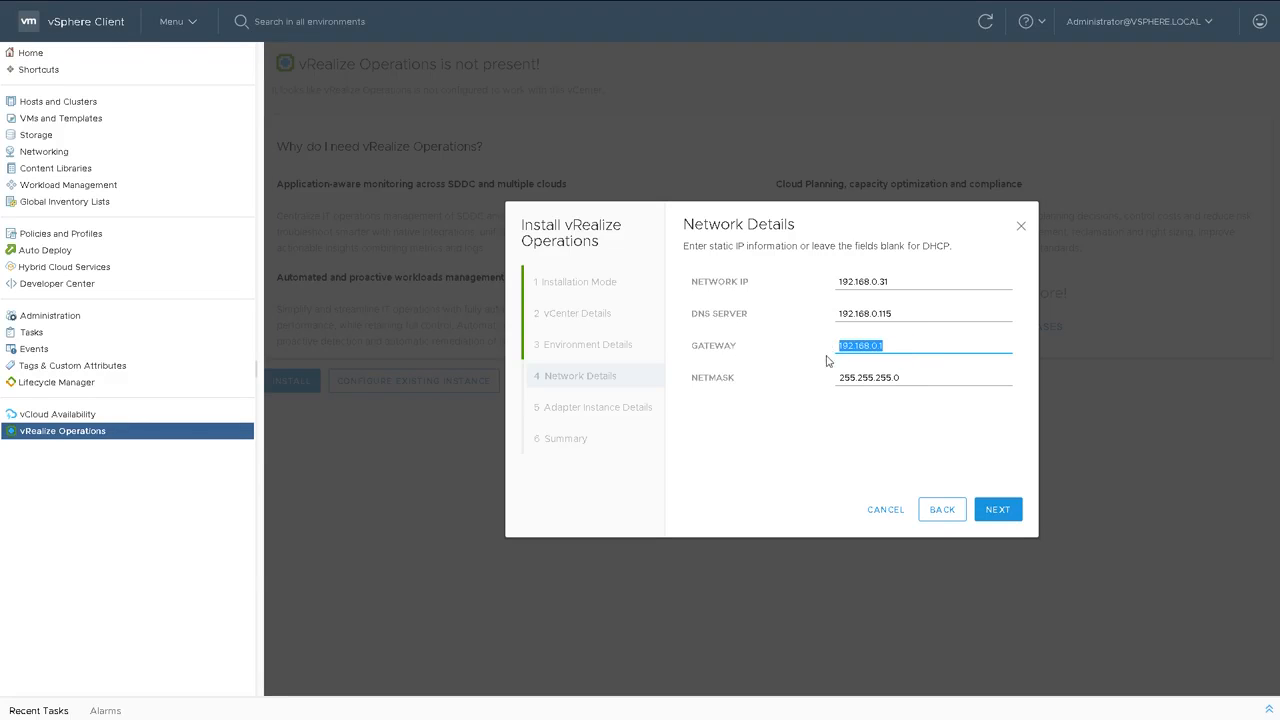
left_click_drag(908, 377, 832, 382)
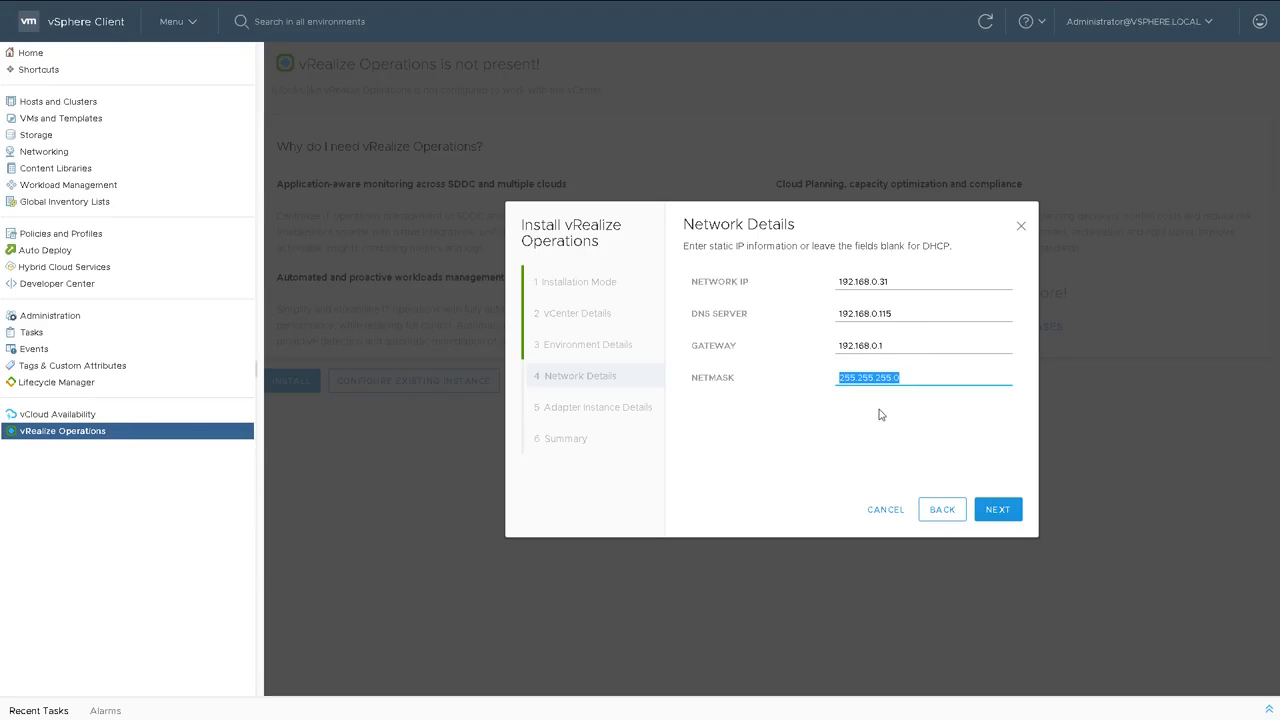
left_click(918, 378)
left_click(997, 509)
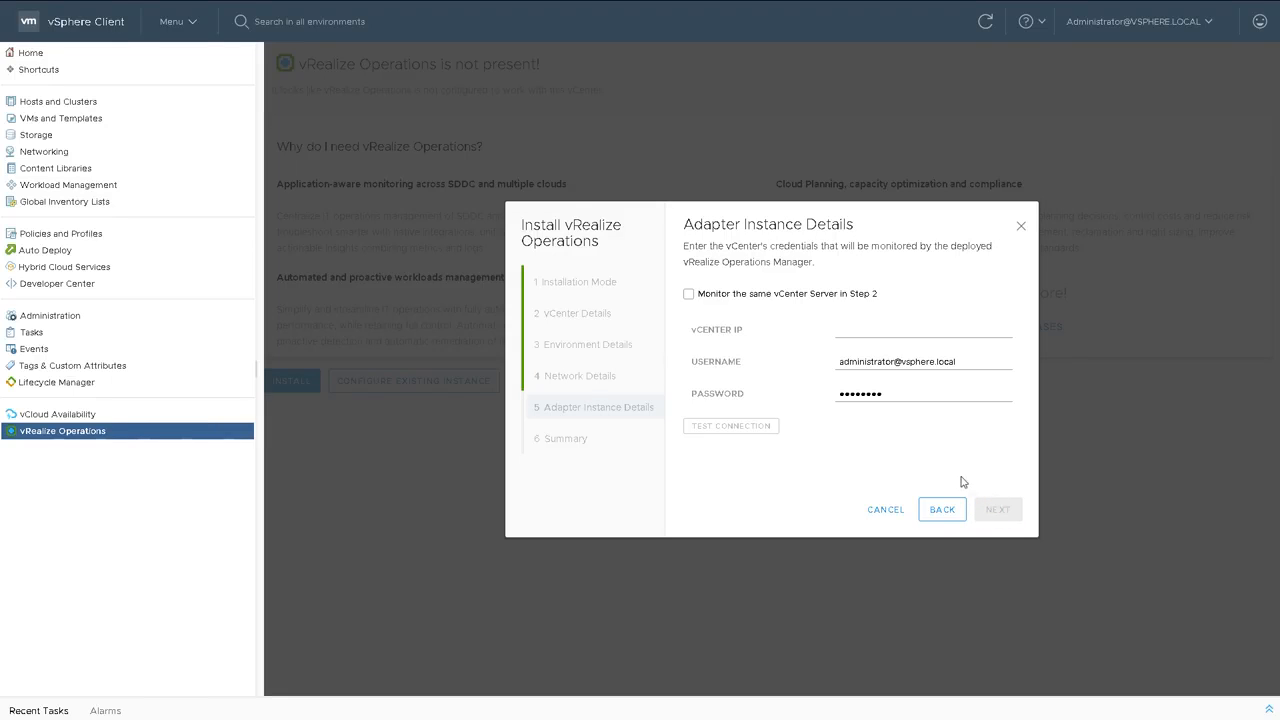
Set the adapter instance to monitor the same vCenter Server as in Step 2, check the summary and launch the installation.
left_click(689, 295)
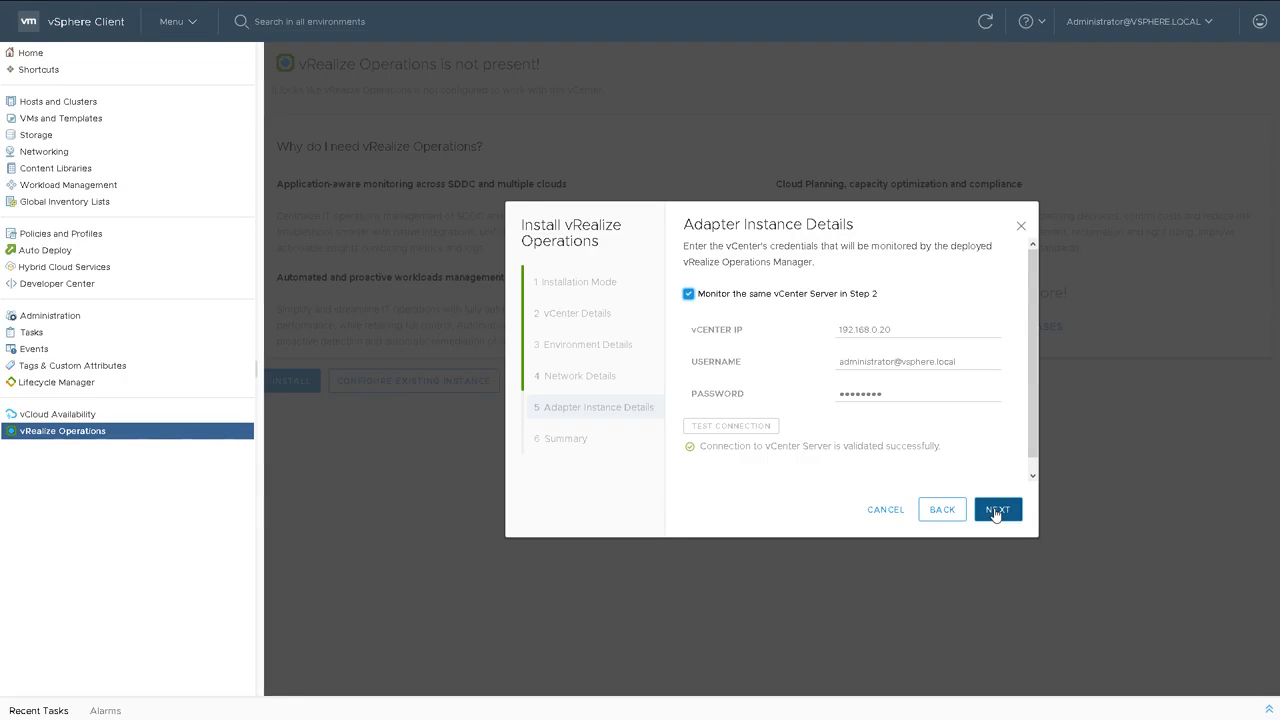
left_click(996, 512)
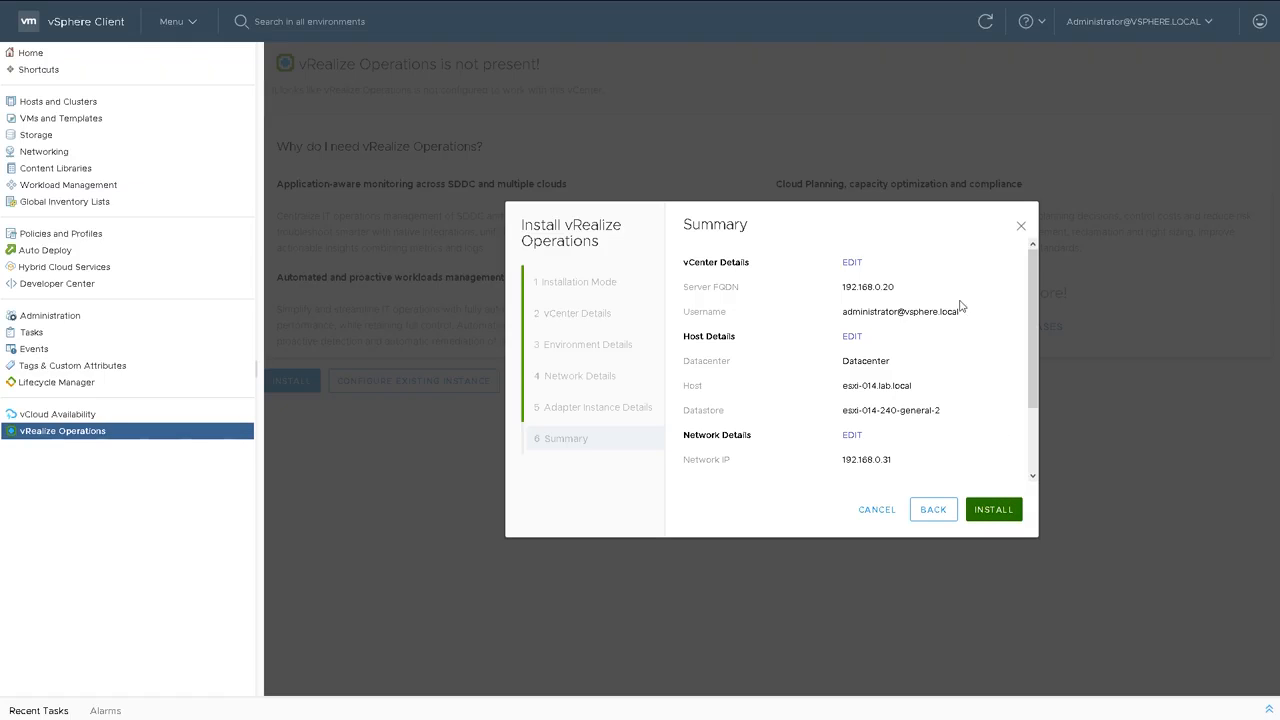
left_click_drag(1033, 318, 1041, 391)
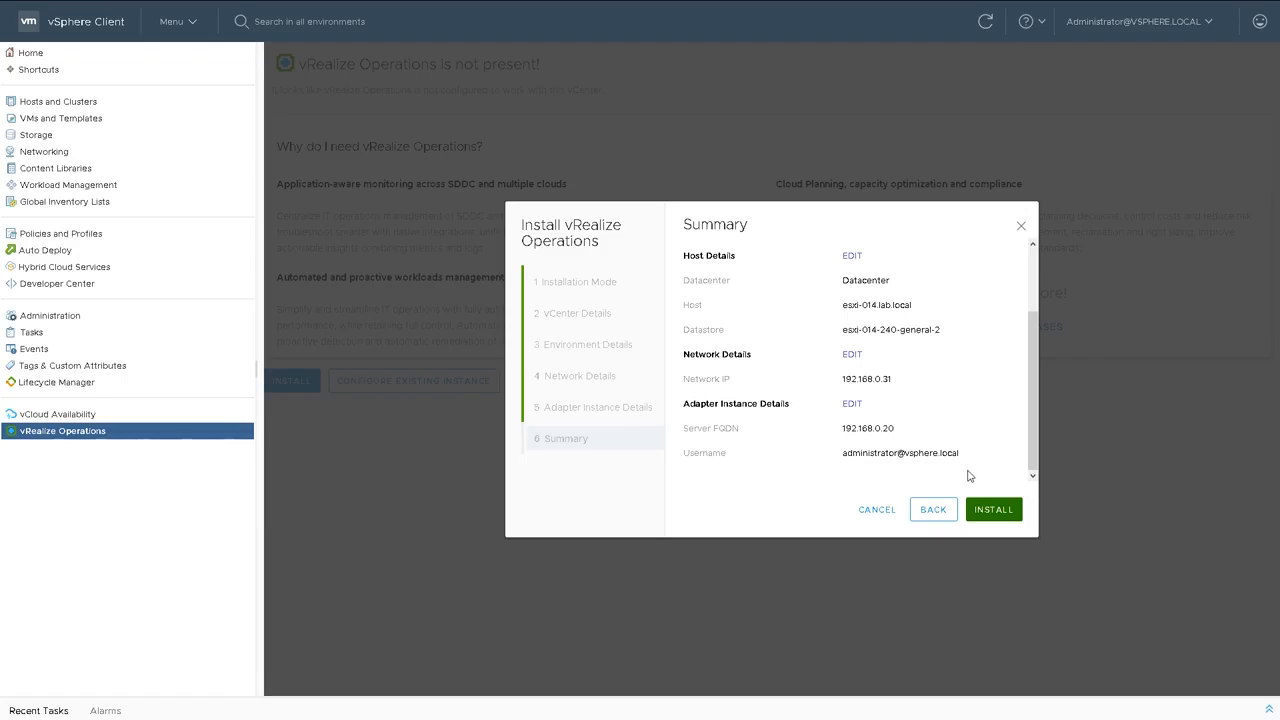
left_click(987, 512)
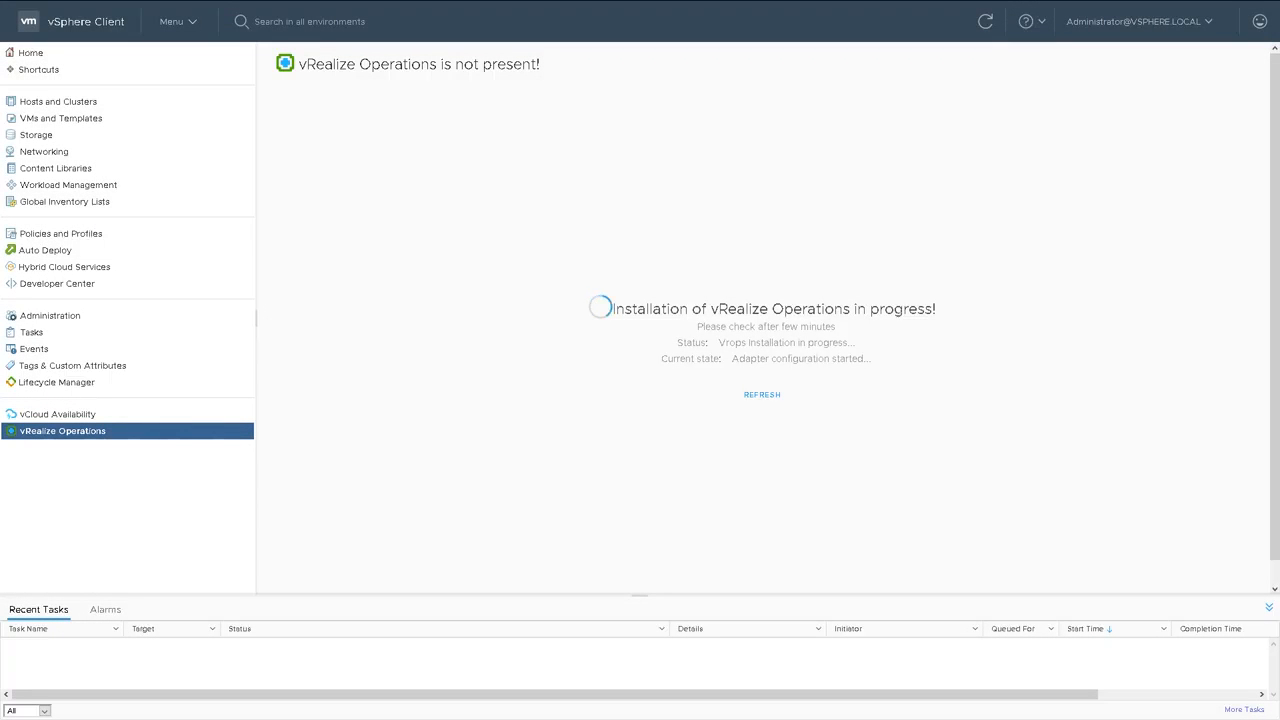
Refresh the vRealize Operations installation status and the overview data for vcenter-020.lab.local.
left_click(763, 396)
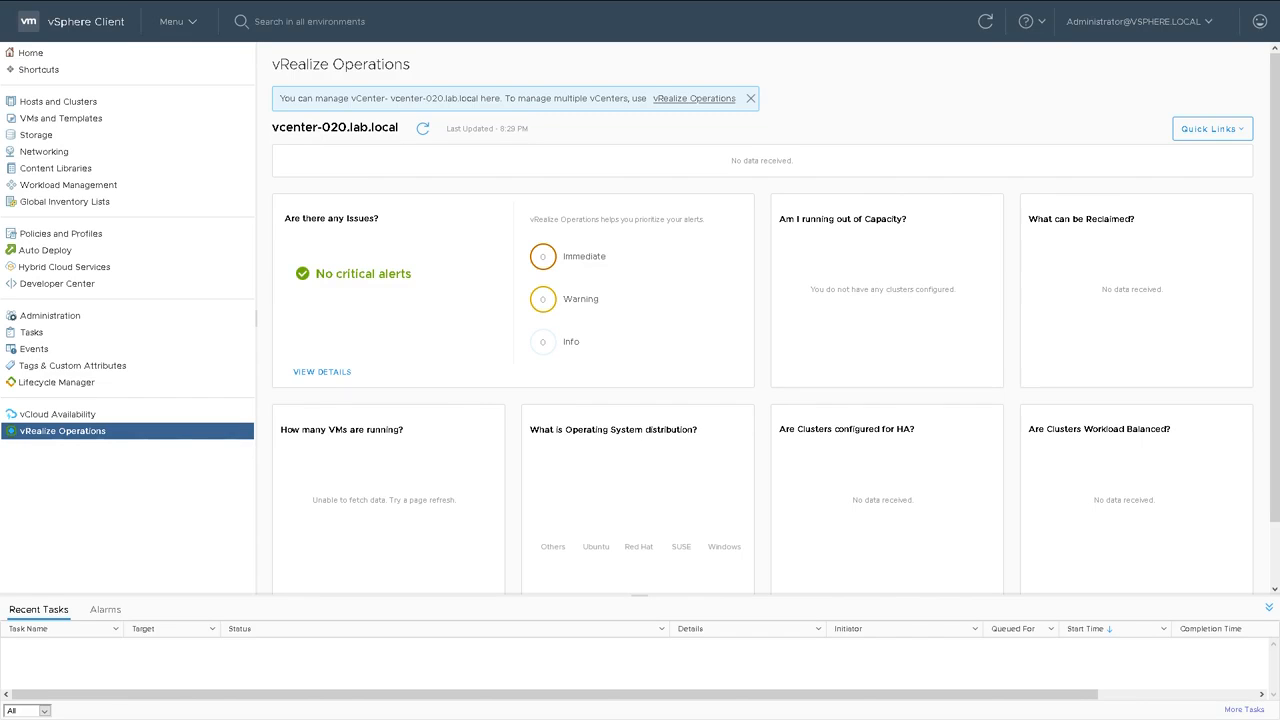
left_click(423, 131)
left_click(422, 129)
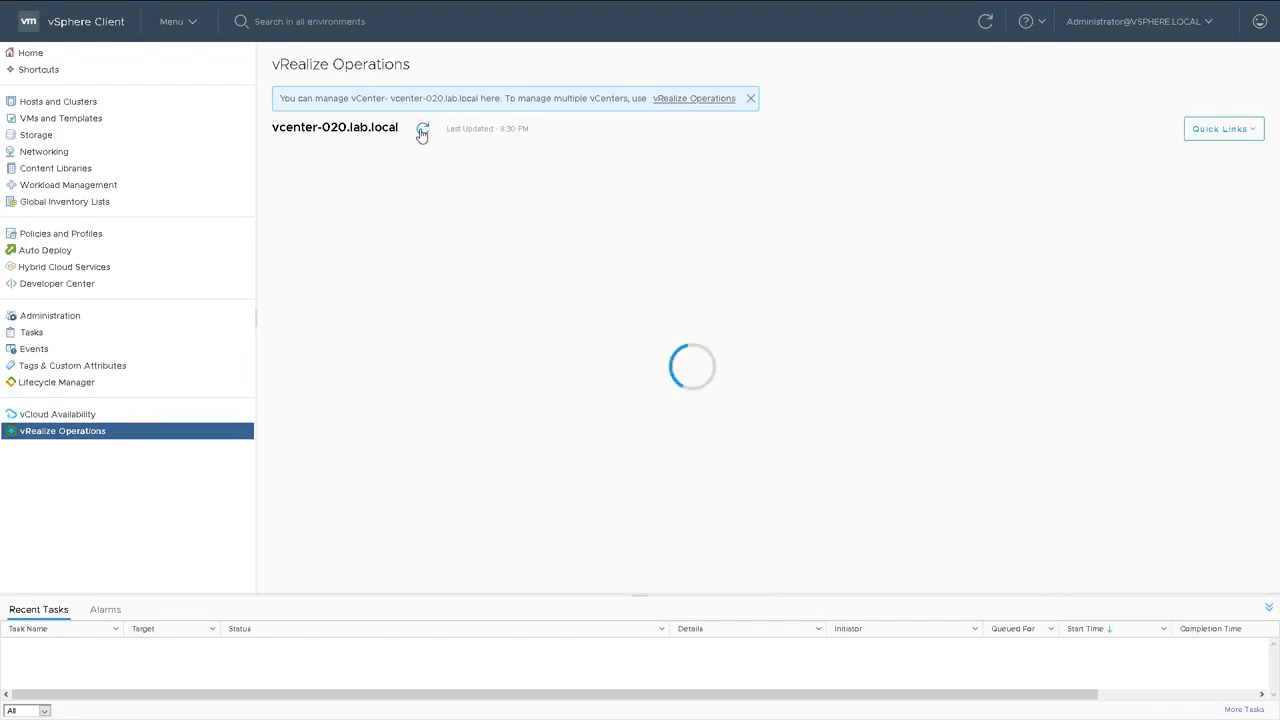